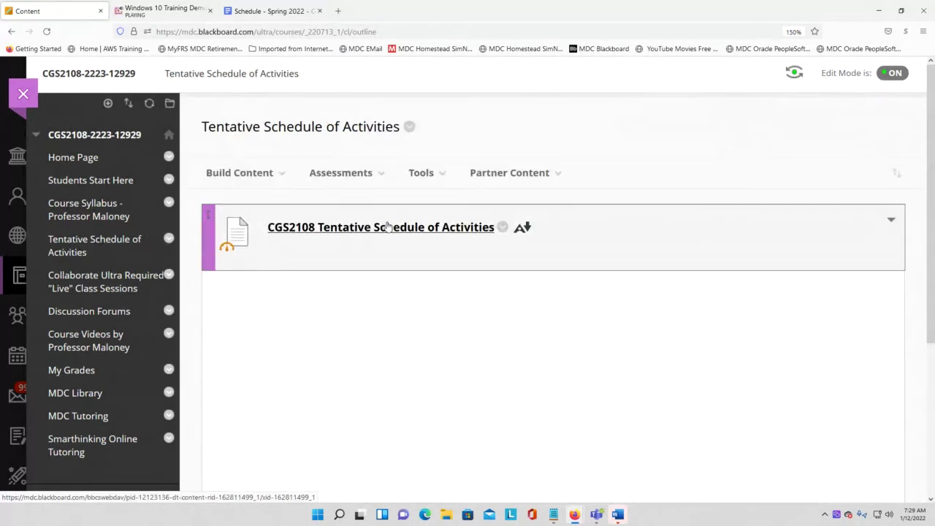
Open the CGS2108 Tentative Schedule of Activities and read the topics and required homework for Weeks 1 and 2
{"action": "left_click", "coordinate": [387, 227]}
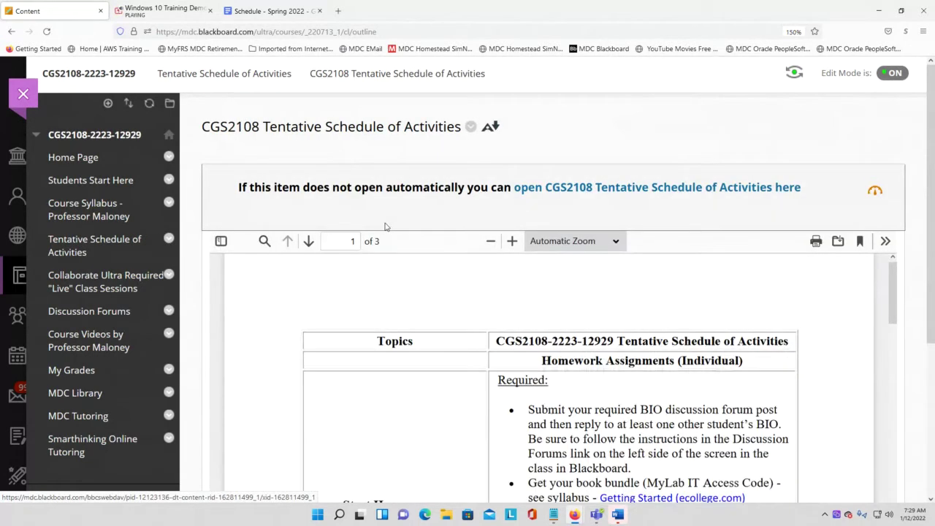
{"action": "scroll", "coordinate": [361, 191], "scroll_direction": "down", "scroll_amount": 2}
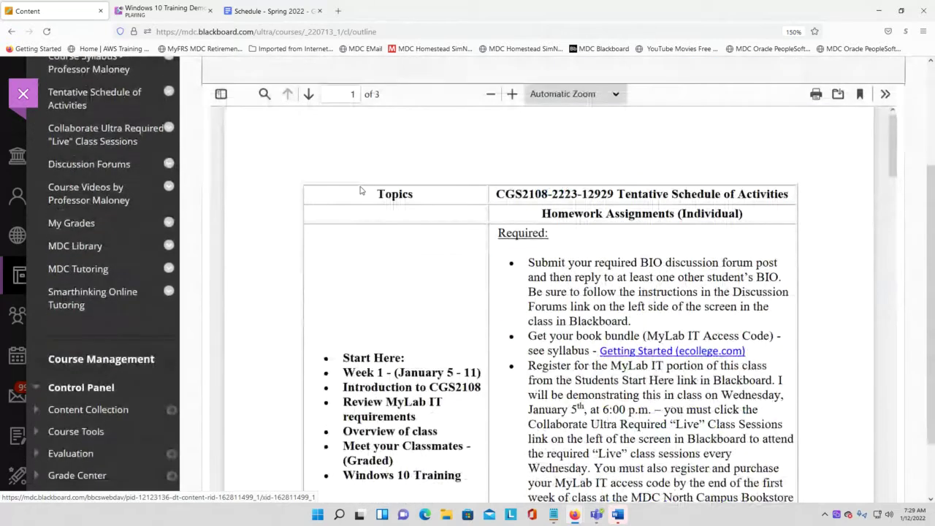
{"action": "scroll", "coordinate": [611, 260], "scroll_direction": "down", "scroll_amount": 1}
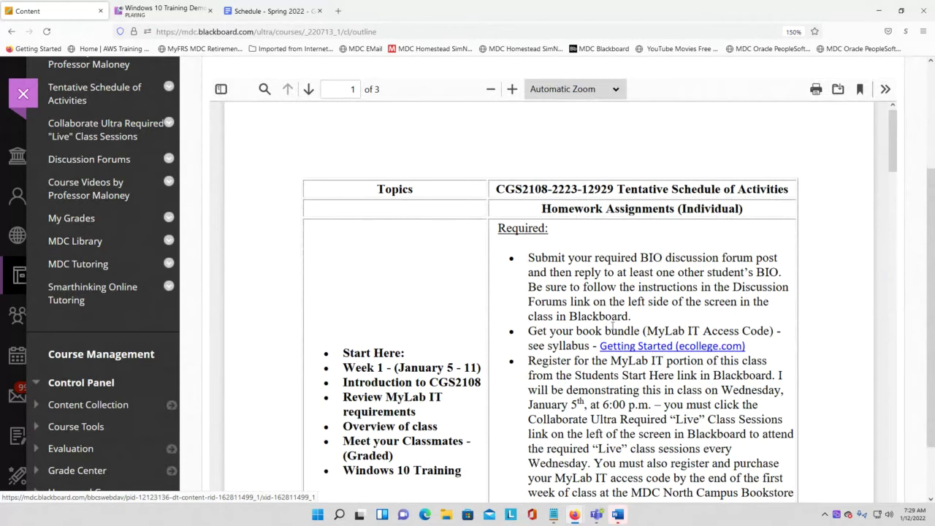
{"action": "scroll", "coordinate": [628, 307], "scroll_direction": "down", "scroll_amount": 2}
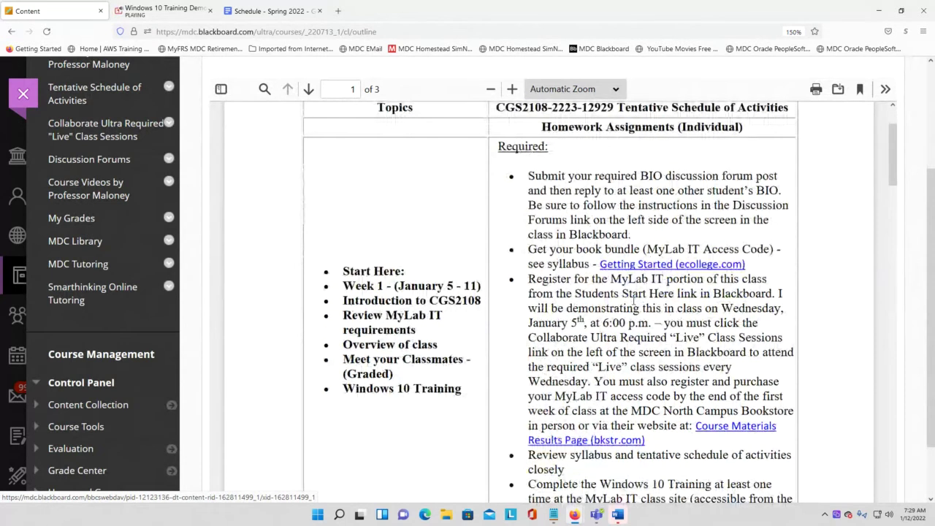
{"action": "scroll", "coordinate": [633, 298], "scroll_direction": "down", "scroll_amount": 2}
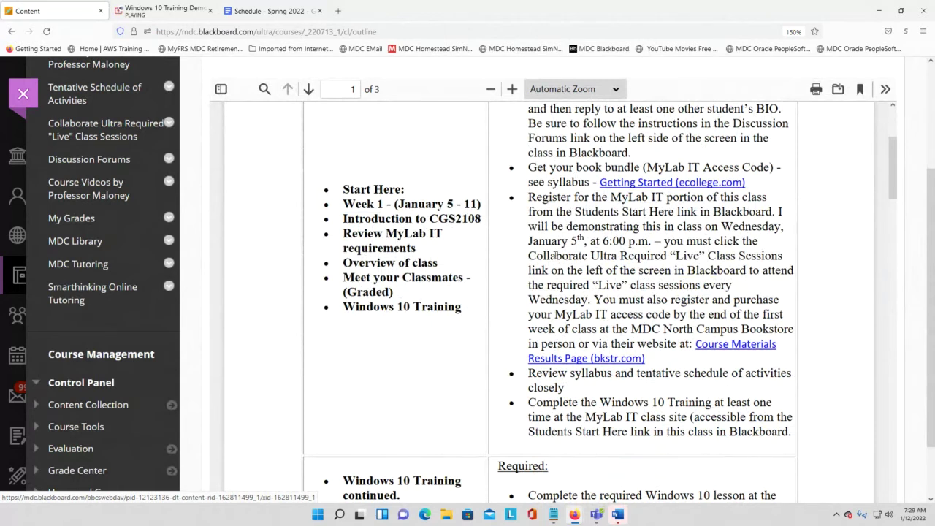
{"action": "scroll", "coordinate": [556, 252], "scroll_direction": "down", "scroll_amount": 2}
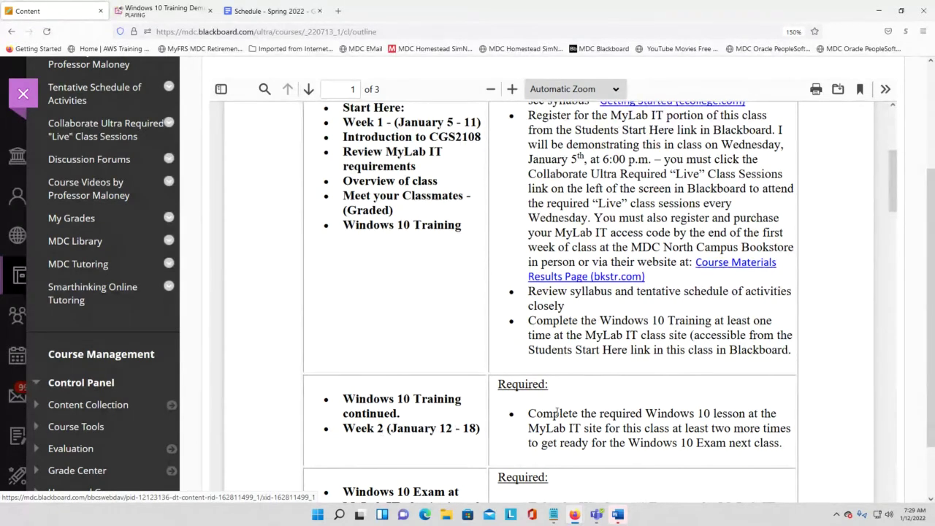
{"action": "scroll", "coordinate": [558, 412], "scroll_direction": "down", "scroll_amount": 2}
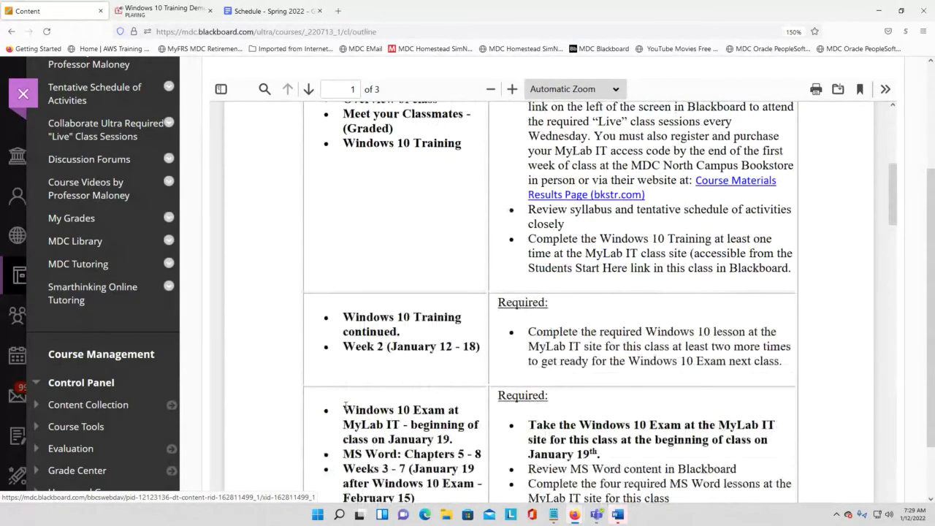
Review the Windows 10 Exam and MS Word entries for Weeks 3 - 7, highlighting the exam and Word requirements while reading
{"action": "left_click_drag", "start_coordinate": [353, 409], "coordinate": [456, 448]}
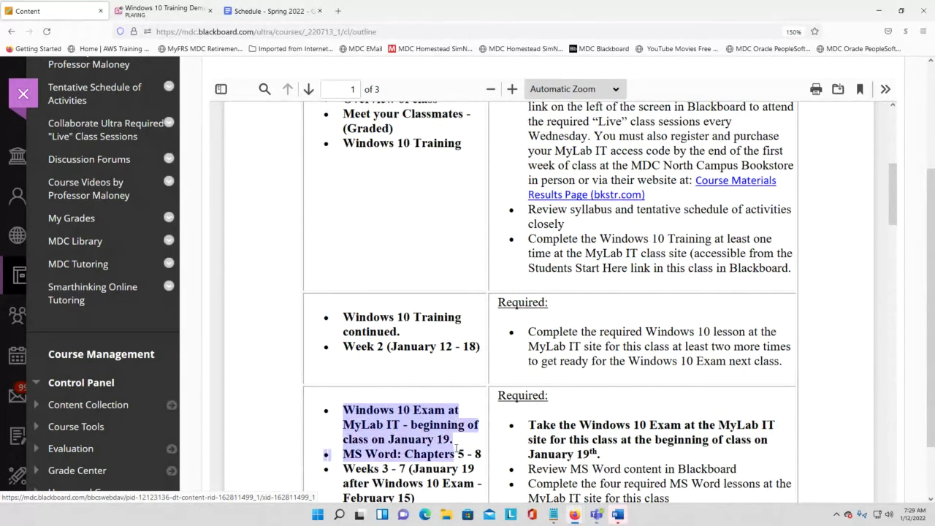
{"action": "left_click", "coordinate": [591, 436]}
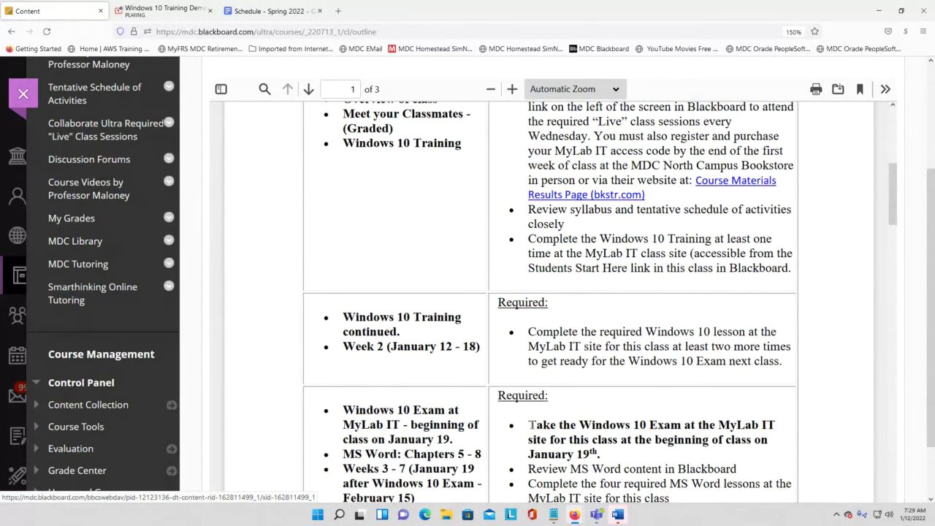
{"action": "left_click_drag", "start_coordinate": [528, 424], "coordinate": [601, 454]}
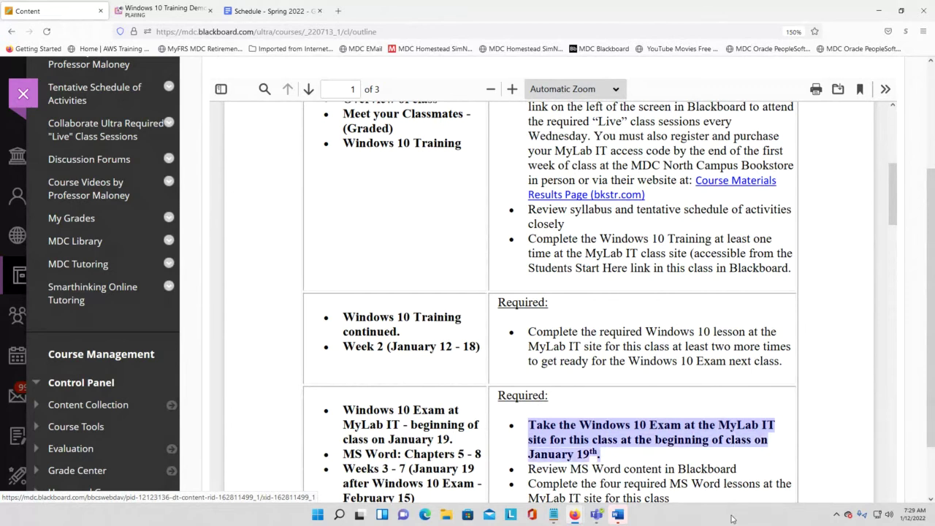
{"action": "scroll", "coordinate": [629, 289], "scroll_direction": "down", "scroll_amount": 2}
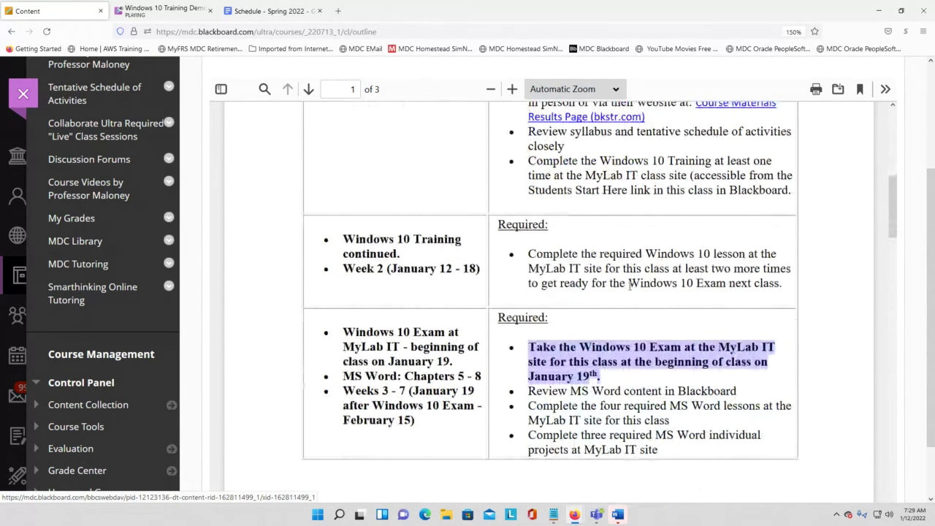
{"action": "scroll", "coordinate": [628, 287], "scroll_direction": "down", "scroll_amount": 2}
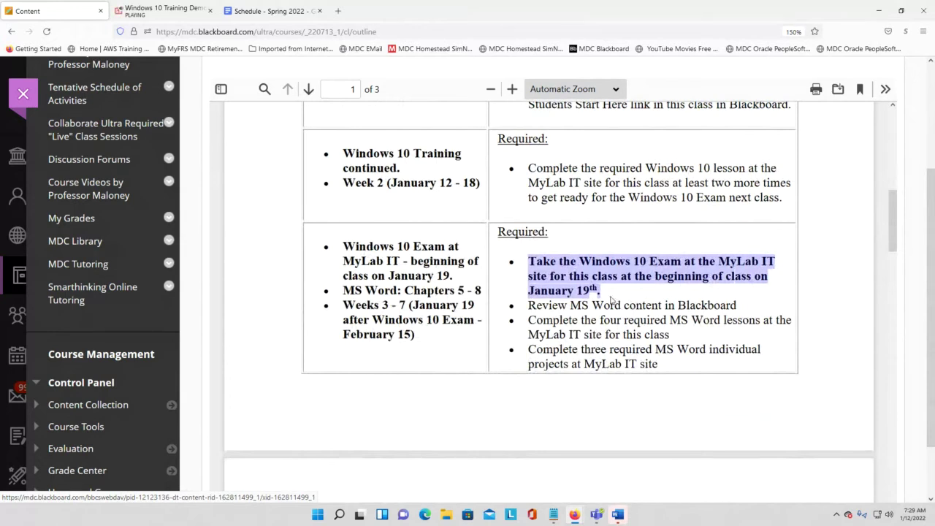
{"action": "left_click", "coordinate": [564, 310]}
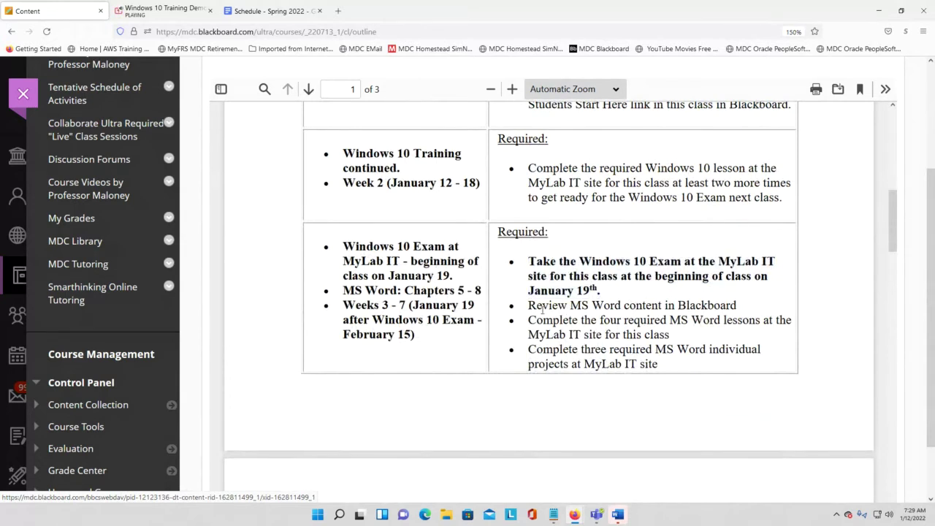
{"action": "left_click_drag", "start_coordinate": [529, 306], "coordinate": [672, 361]}
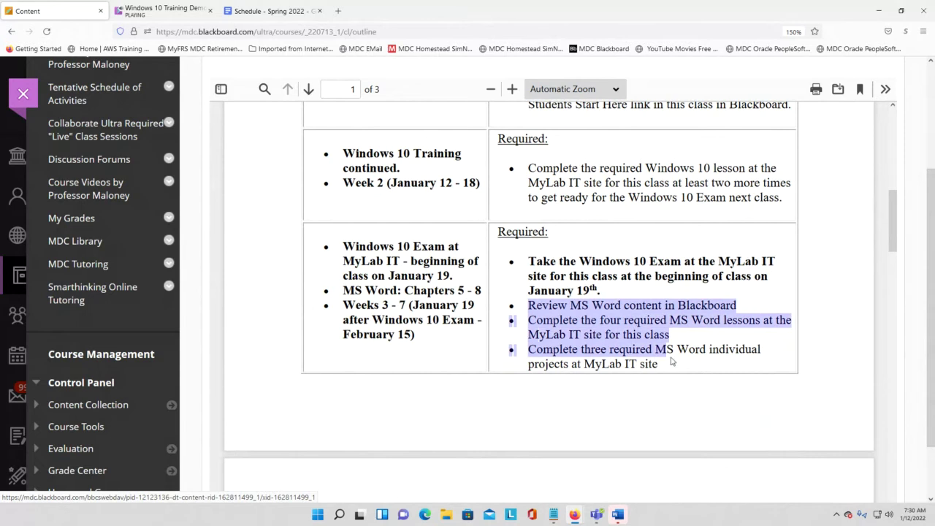
{"action": "left_click", "coordinate": [605, 289]}
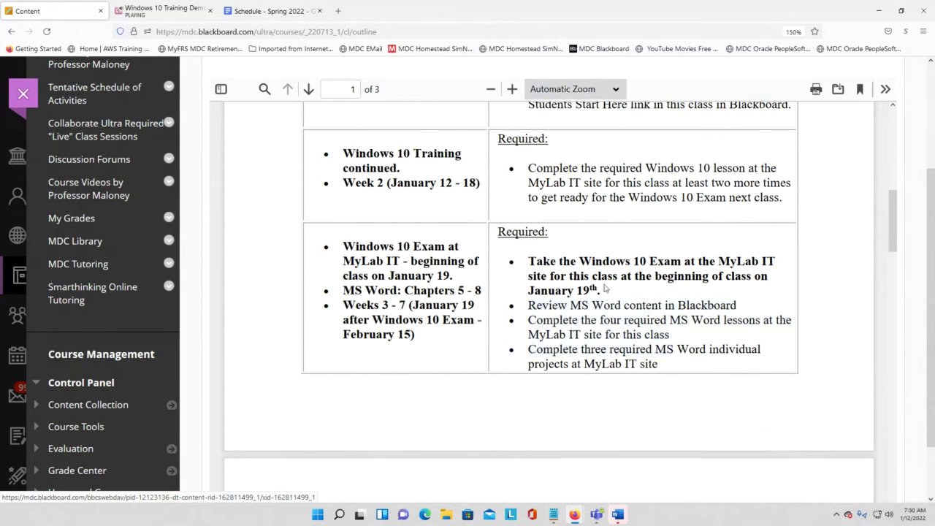
{"action": "scroll", "coordinate": [204, 232], "scroll_direction": "up", "scroll_amount": 3}
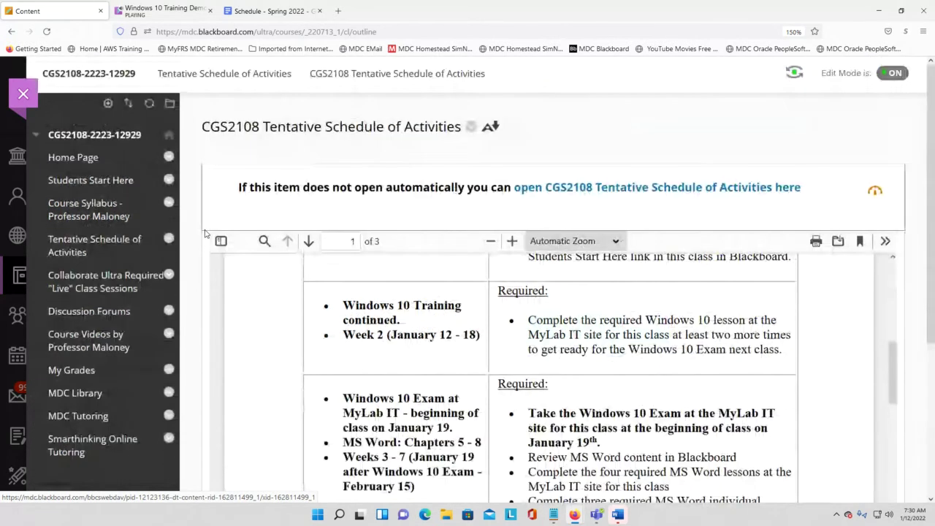
{"action": "scroll", "coordinate": [393, 371], "scroll_direction": "down", "scroll_amount": 2}
{"action": "scroll", "coordinate": [393, 371], "scroll_direction": "down", "scroll_amount": 1}
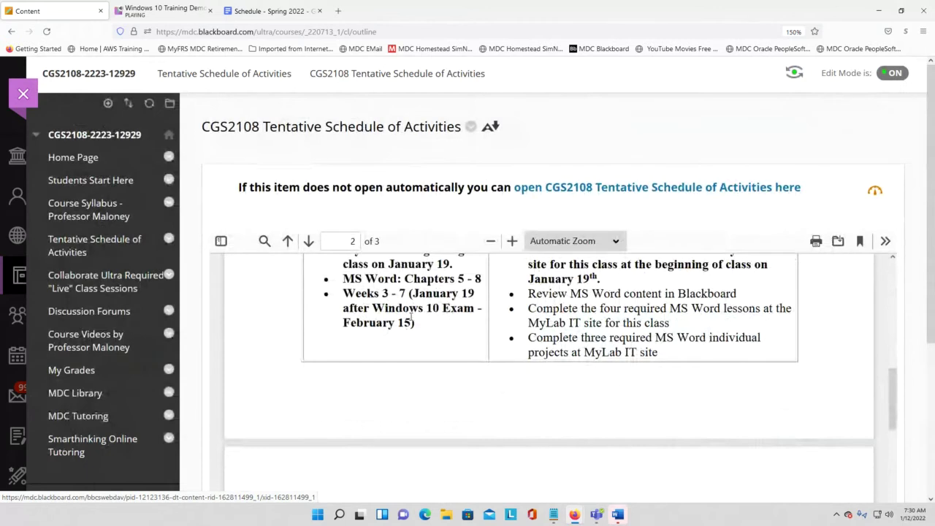
{"action": "scroll", "coordinate": [400, 325], "scroll_direction": "up", "scroll_amount": 3}
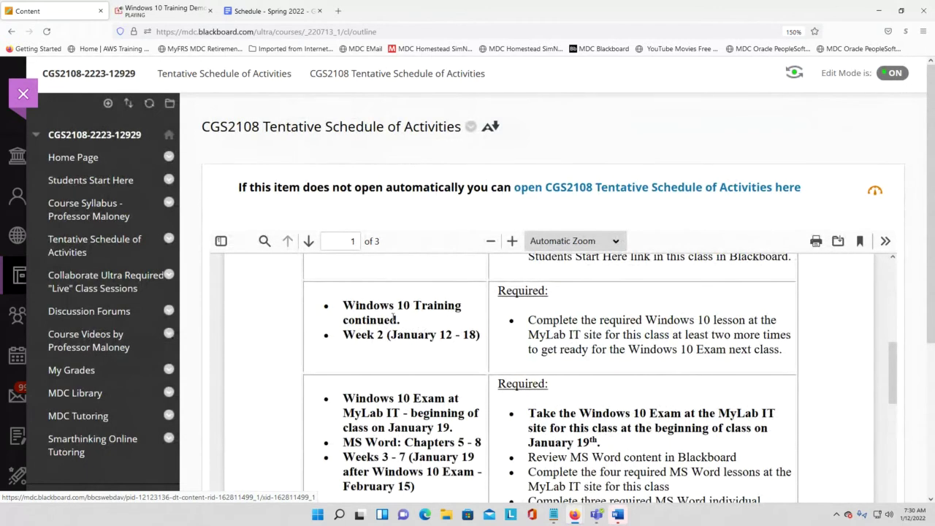
Open the MyLab and Mastering course home from Students Start Here and go to its Course Materials
{"action": "left_click", "coordinate": [83, 182]}
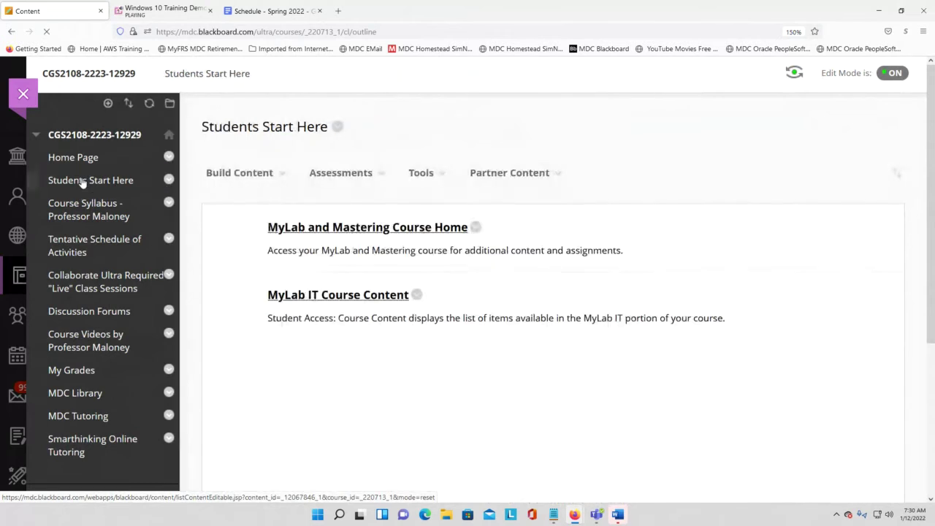
{"action": "left_click", "coordinate": [347, 232]}
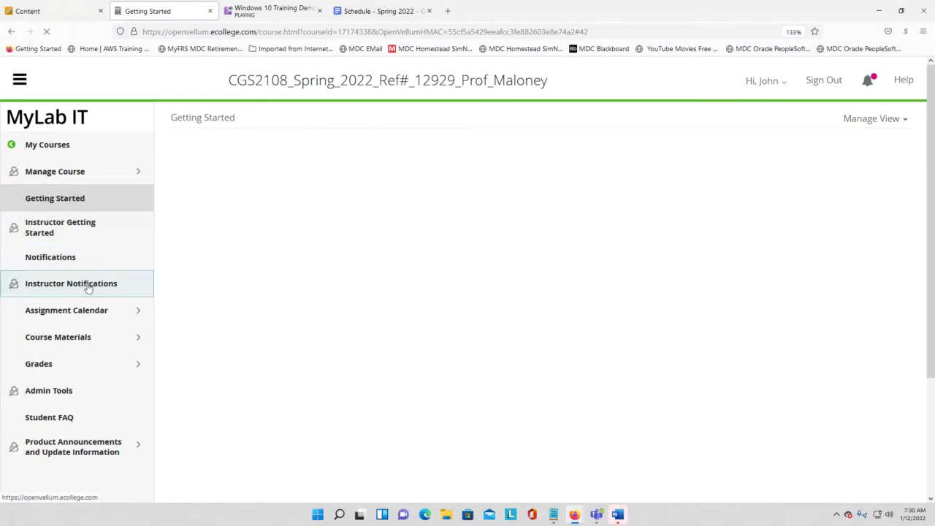
{"action": "left_click", "coordinate": [78, 338]}
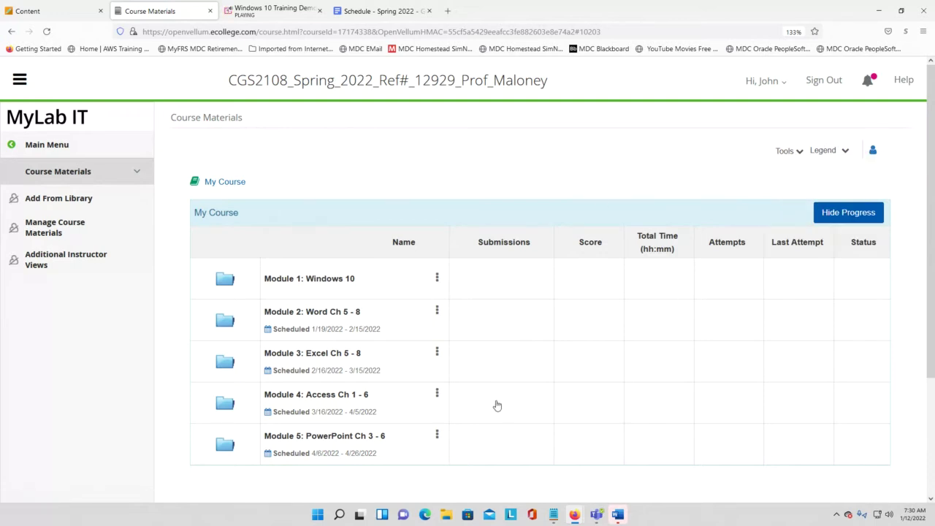
Open Windows 10: Simulation Training in Module 1 and launch Question 03: Searching in Windows 10 from the list of all questions
{"action": "left_click", "coordinate": [320, 282]}
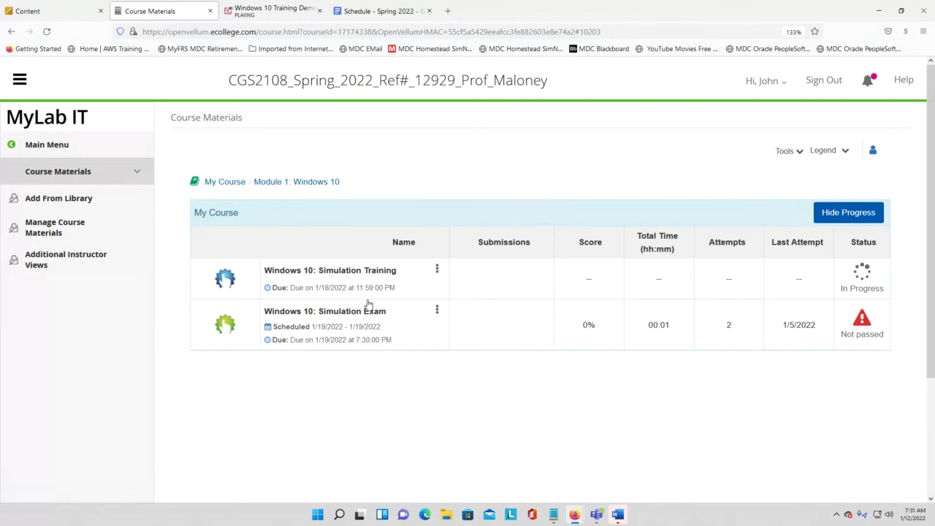
{"action": "left_click", "coordinate": [328, 272]}
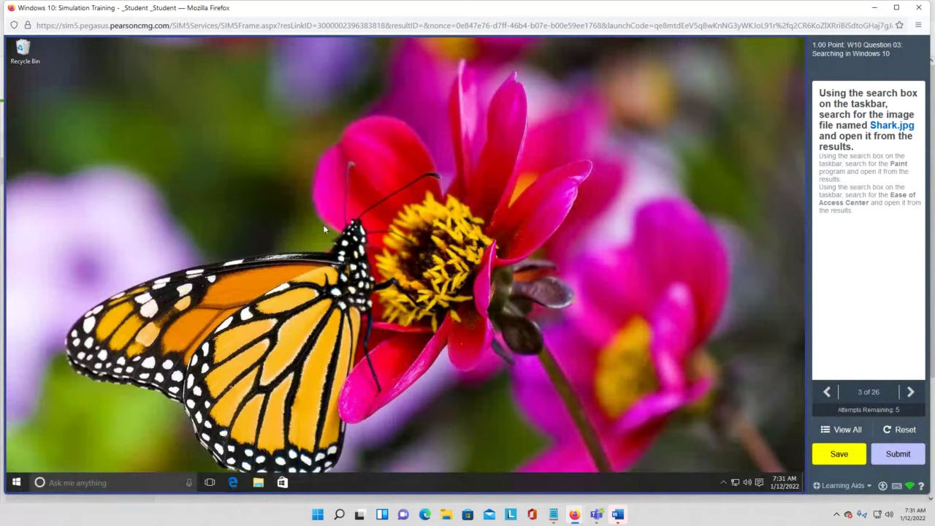
{"action": "left_click", "coordinate": [824, 433]}
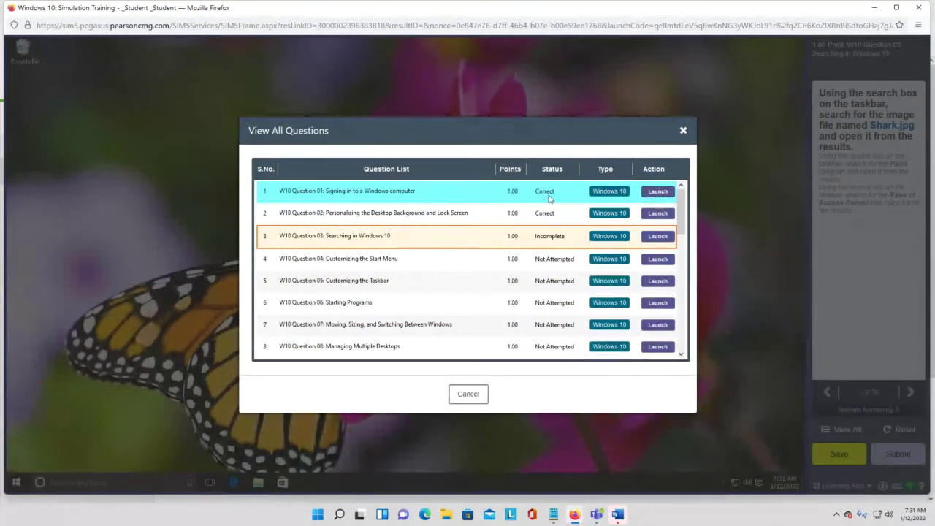
{"action": "left_click", "coordinate": [646, 193]}
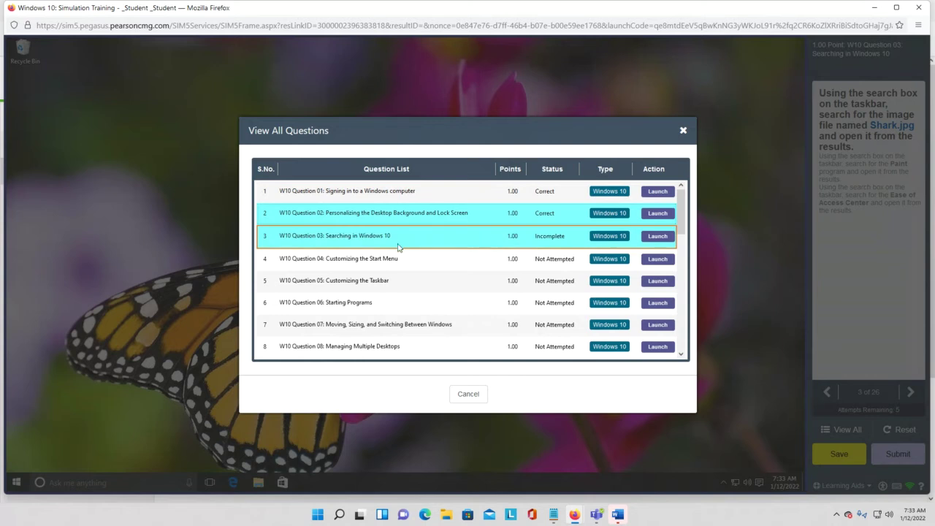
{"action": "left_click", "coordinate": [657, 236]}
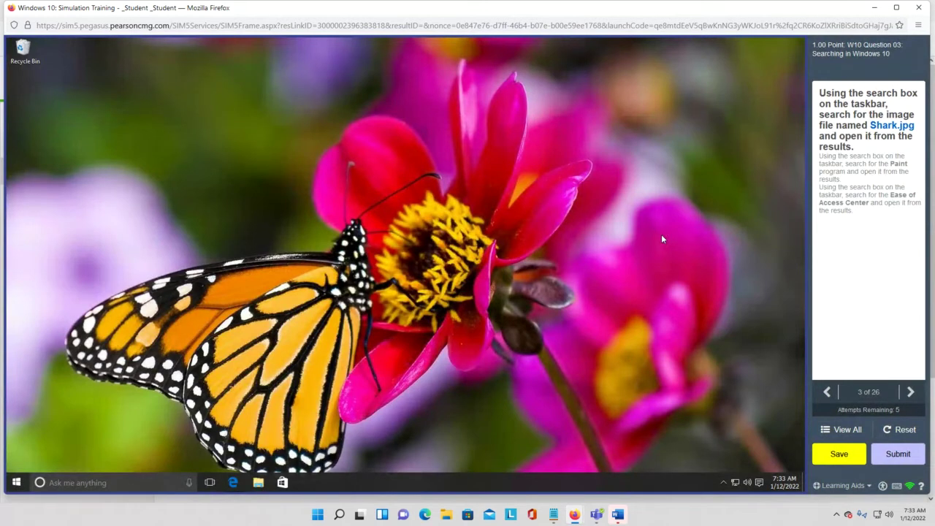
Search for Shark.jpg from the simulated taskbar and open the image from the results
{"action": "mouse_move", "coordinate": [886, 132]}
{"action": "mouse_move", "coordinate": [578, 520]}
{"action": "left_click", "coordinate": [123, 483]}
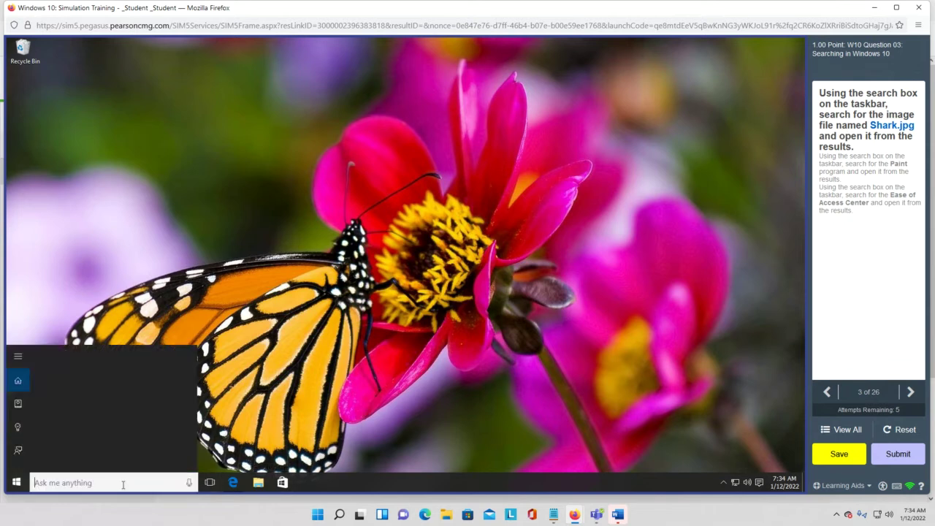
{"action": "type", "text": "Shark.jpg"}
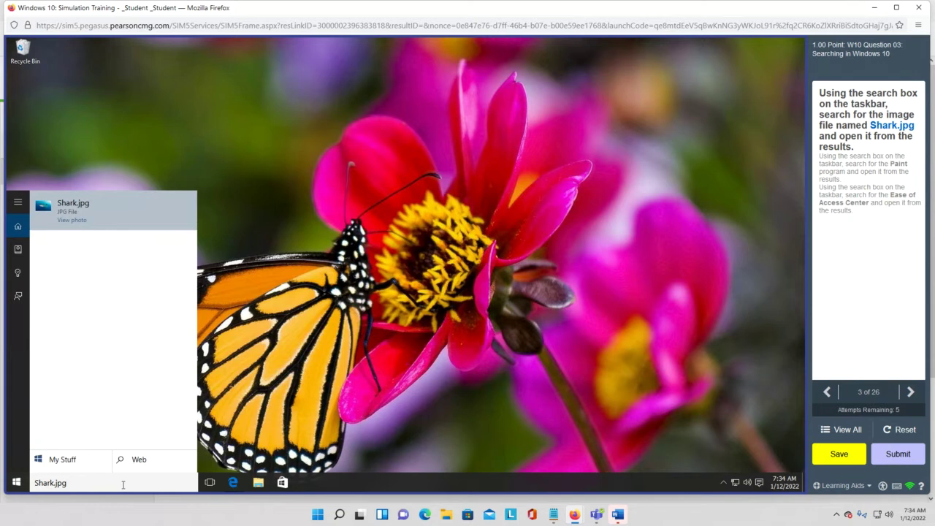
{"action": "left_click", "coordinate": [73, 207]}
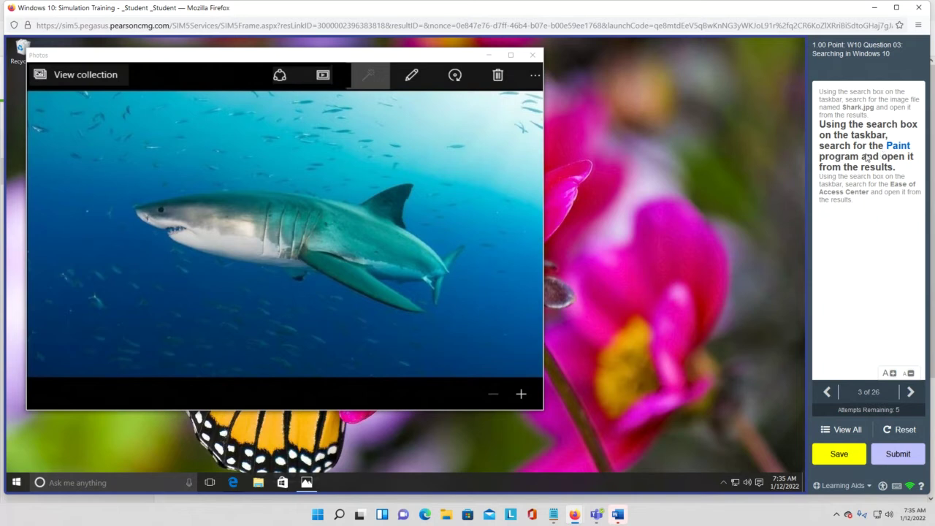
{"action": "left_click", "coordinate": [16, 484]}
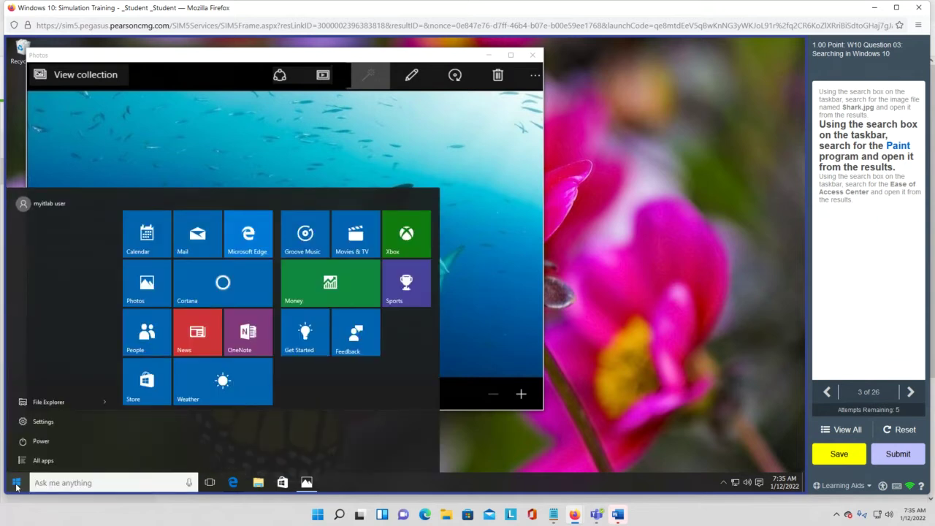
{"action": "left_click", "coordinate": [45, 458]}
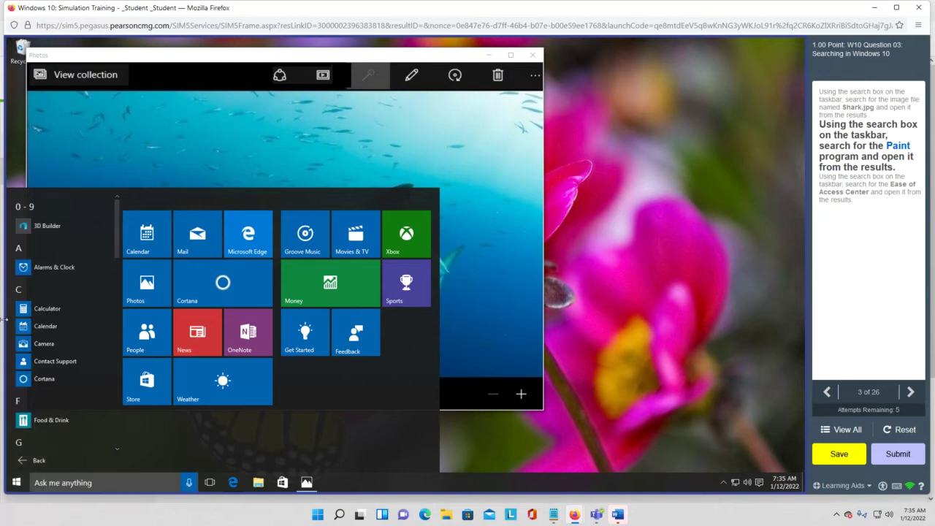
{"action": "scroll", "coordinate": [48, 297], "scroll_direction": "down", "scroll_amount": 5}
{"action": "scroll", "coordinate": [49, 297], "scroll_direction": "down", "scroll_amount": 4}
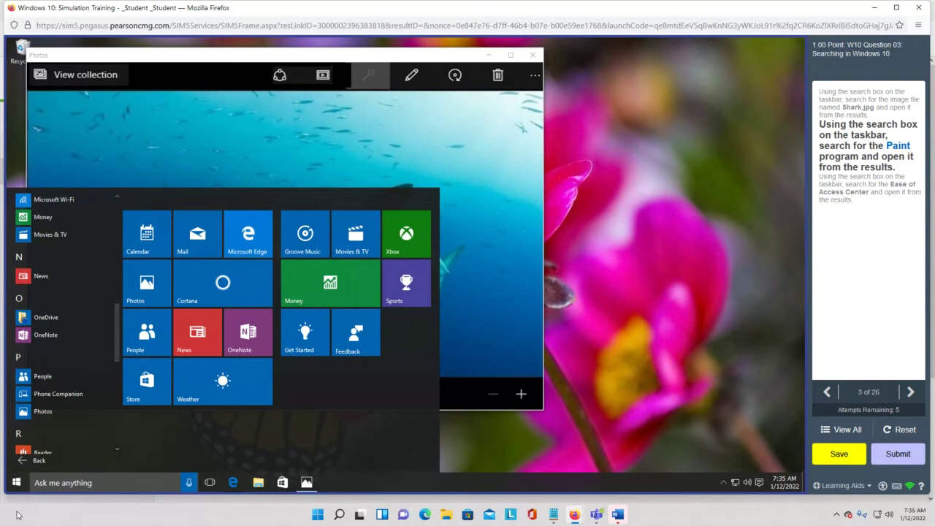
Search for Paint from the simulated taskbar and open the program from the results
{"action": "left_click", "coordinate": [49, 478]}
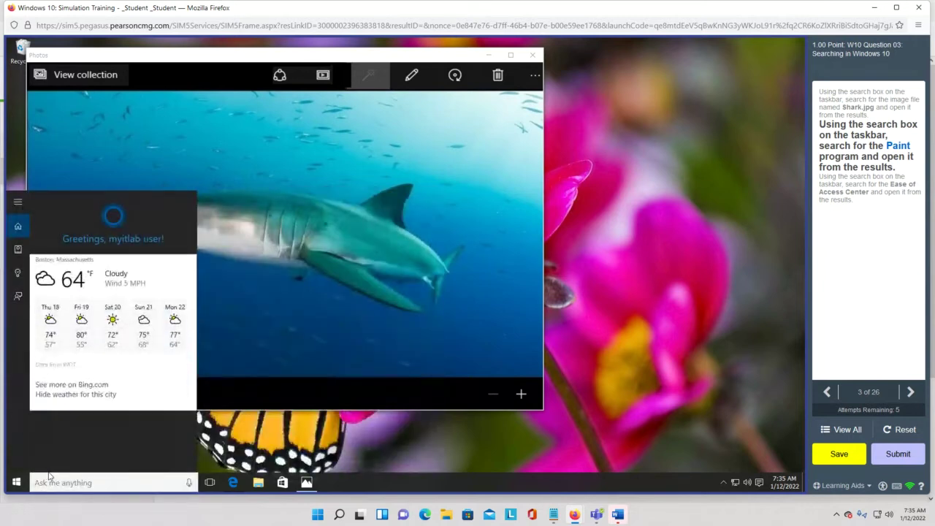
{"action": "type", "text": "paint"}
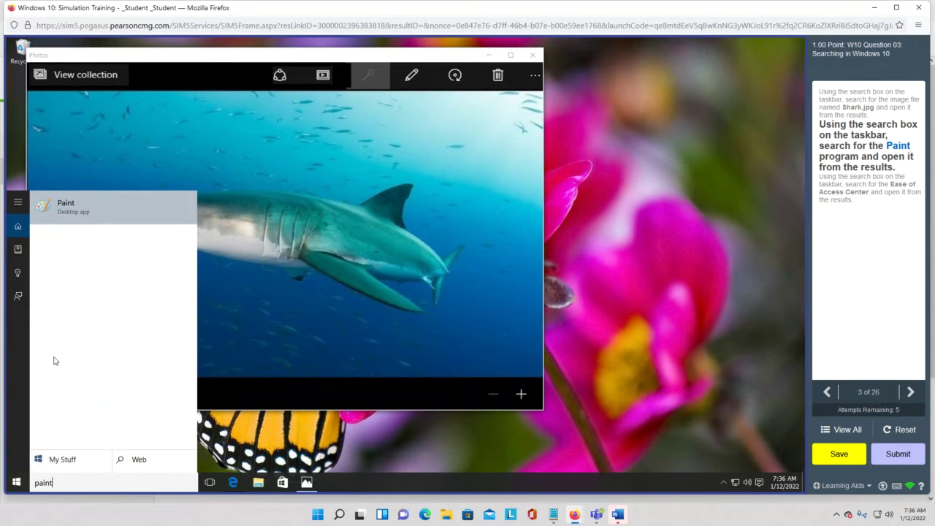
{"action": "left_click", "coordinate": [66, 208]}
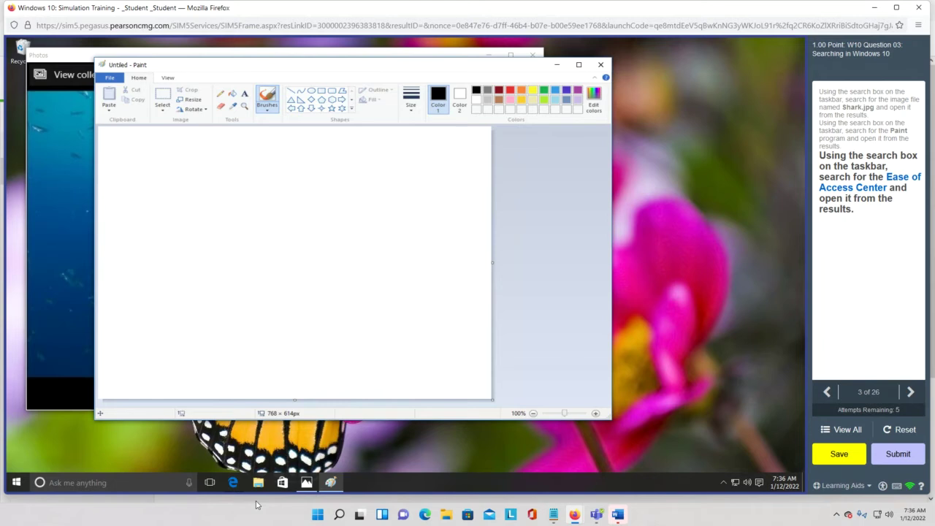
Search for the Ease of Access Center from the simulated taskbar and open it from the results
{"action": "left_click", "coordinate": [98, 483]}
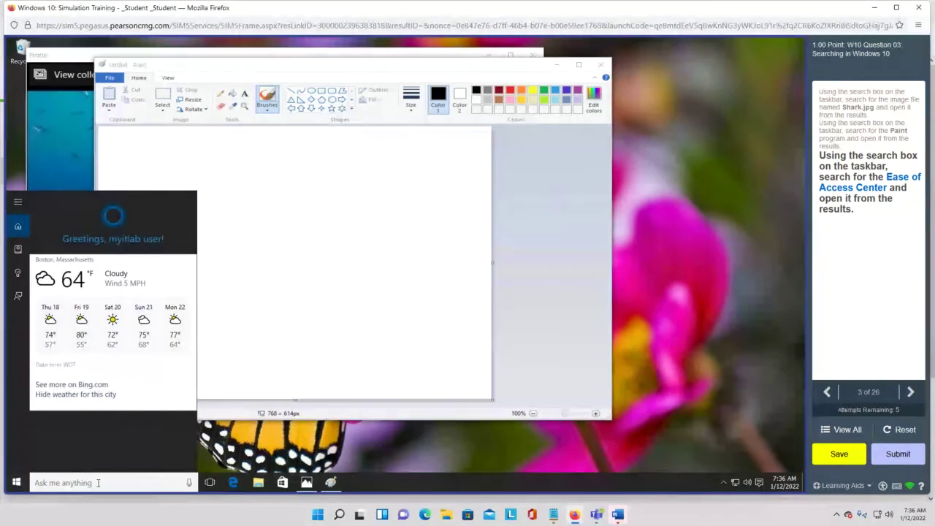
{"action": "type", "text": "ease"}
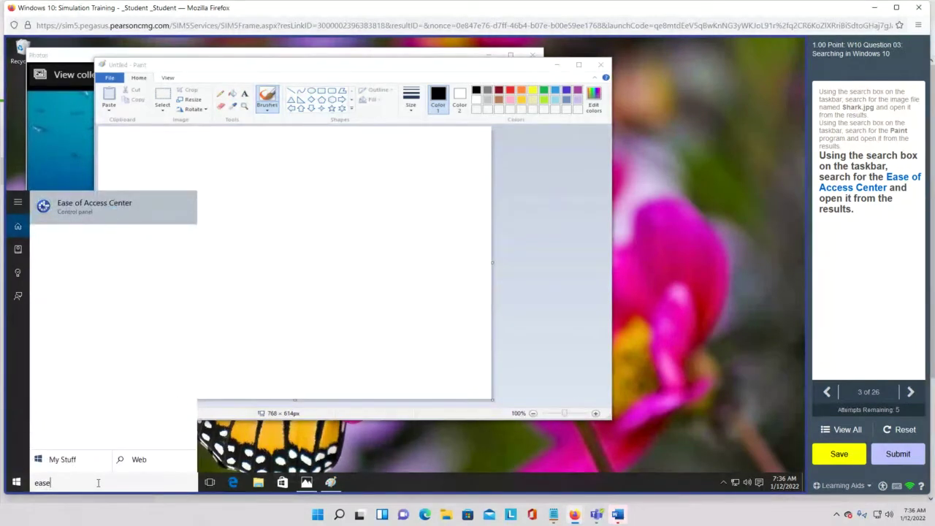
{"action": "left_click", "coordinate": [97, 207]}
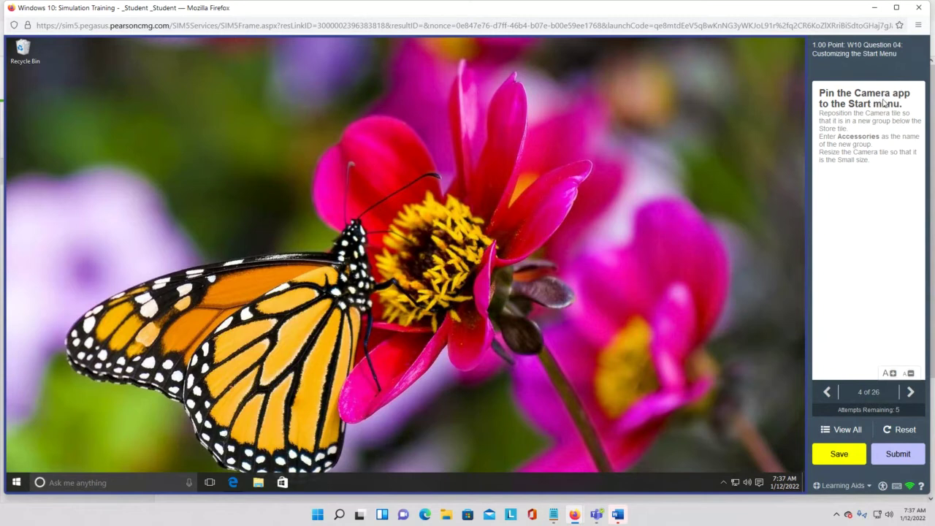
{"action": "left_click", "coordinate": [16, 483]}
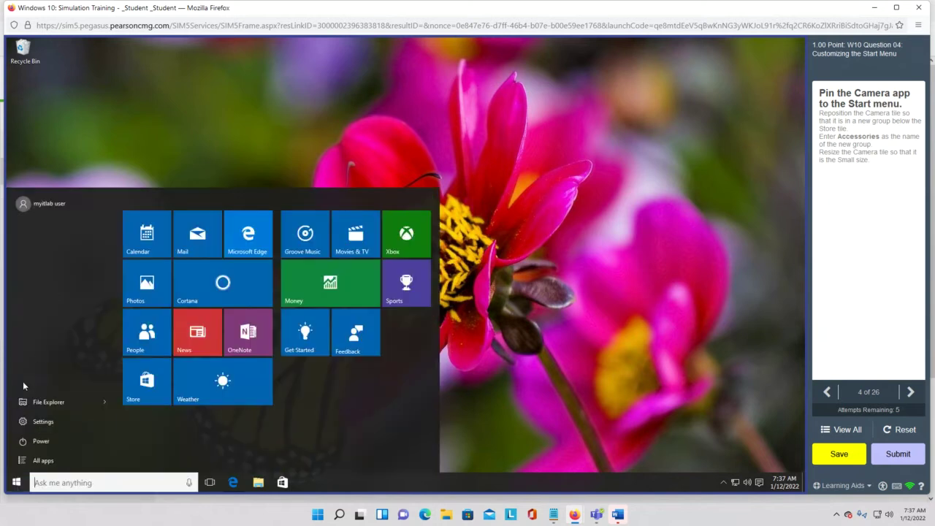
{"action": "left_click", "coordinate": [43, 460]}
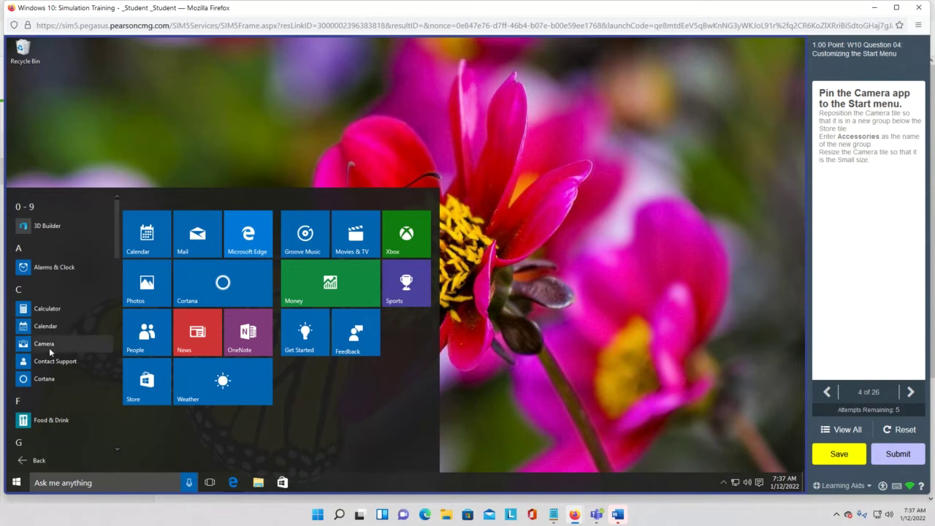
{"action": "scroll", "coordinate": [49, 347], "scroll_direction": "down", "scroll_amount": 2}
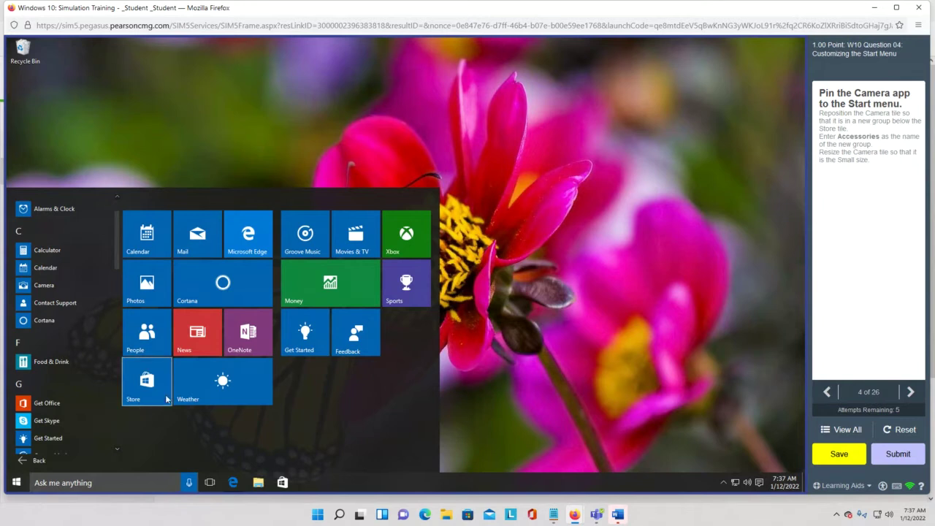
{"action": "left_click", "coordinate": [20, 488]}
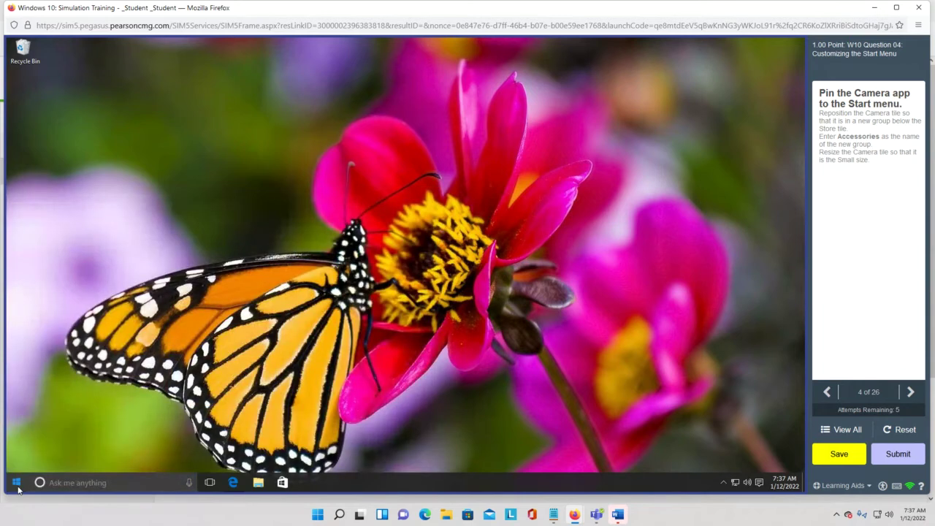
Pin the Camera app from the simulated desktop's list of all apps to Start
{"action": "left_click", "coordinate": [17, 484]}
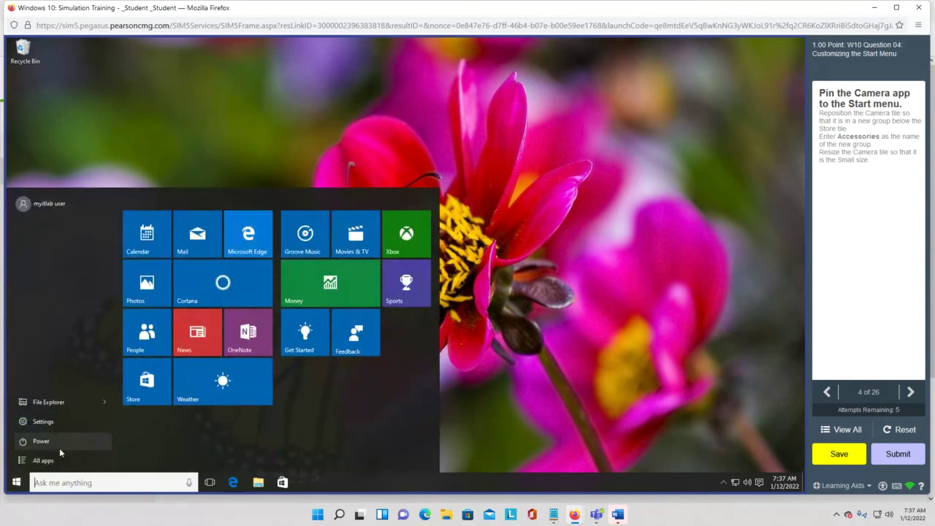
{"action": "left_click", "coordinate": [43, 460]}
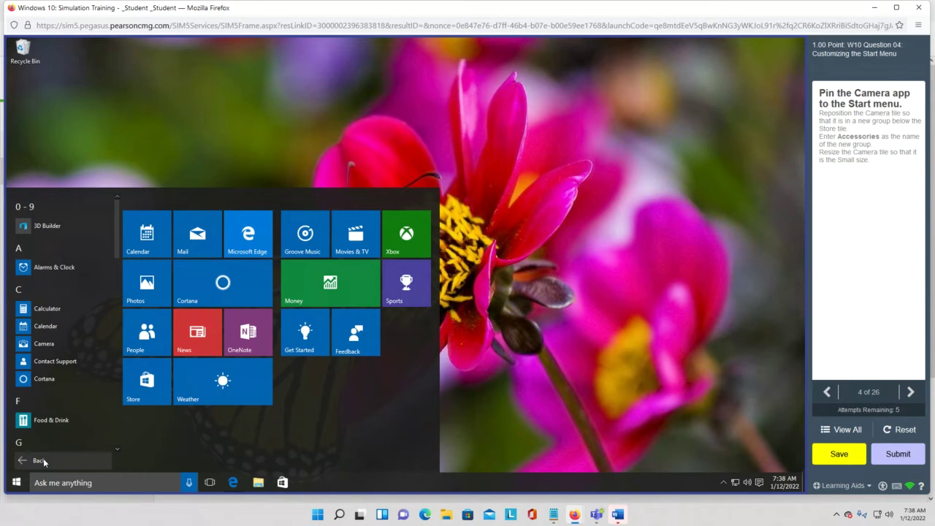
{"action": "right_click", "coordinate": [17, 351]}
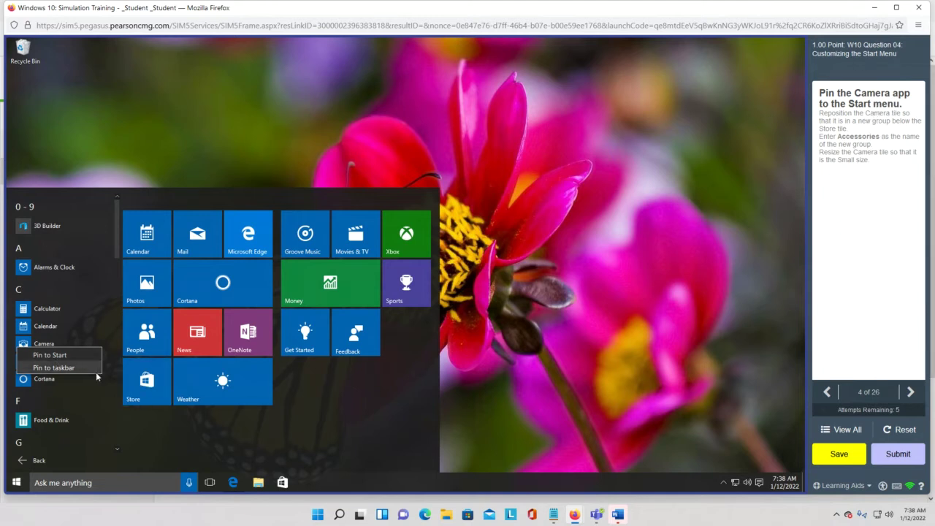
{"action": "left_click", "coordinate": [55, 355]}
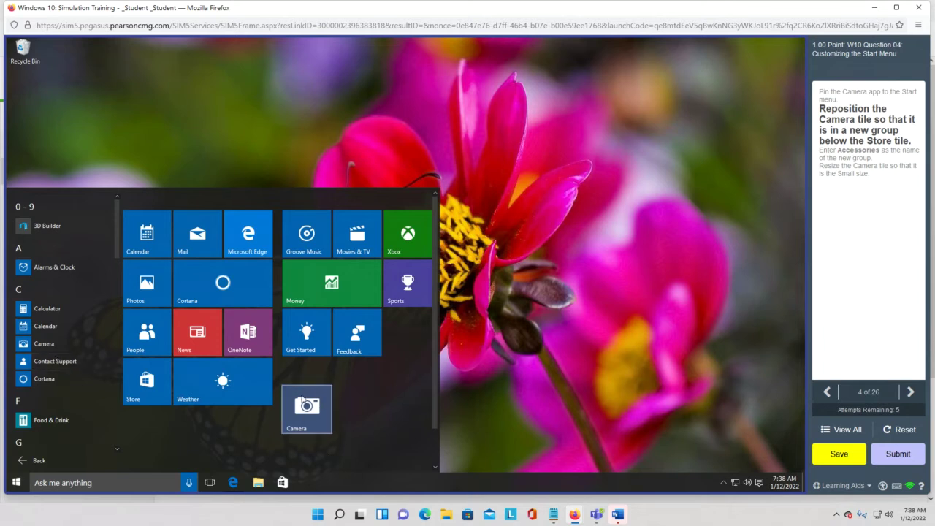
Move the Camera tile into a new group below the Store tile and name the group Accessories
{"action": "mouse_move", "coordinate": [296, 382]}
{"action": "left_click_drag", "start_coordinate": [300, 431], "coordinate": [138, 419]}
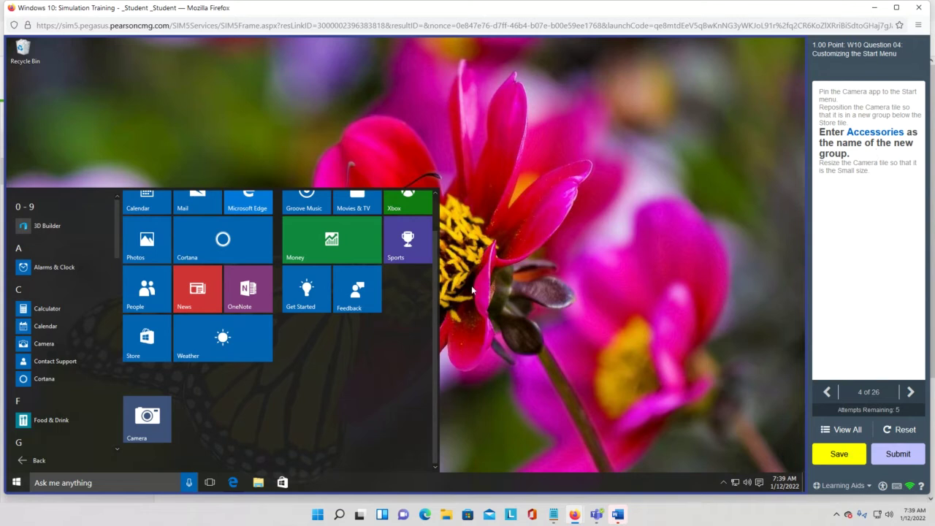
{"action": "mouse_move", "coordinate": [144, 391]}
{"action": "left_click", "coordinate": [140, 384]}
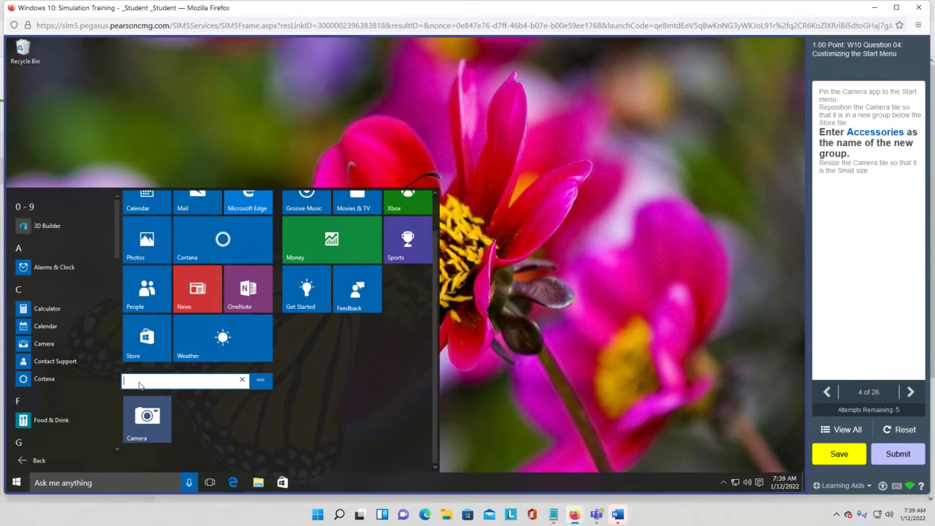
{"action": "type", "text": "Accessories"}
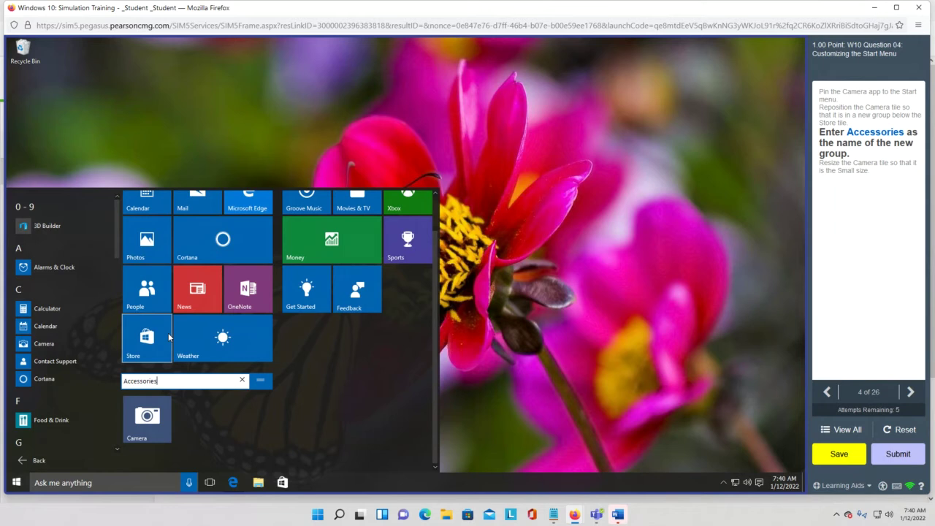
{"action": "key", "text": "Return"}
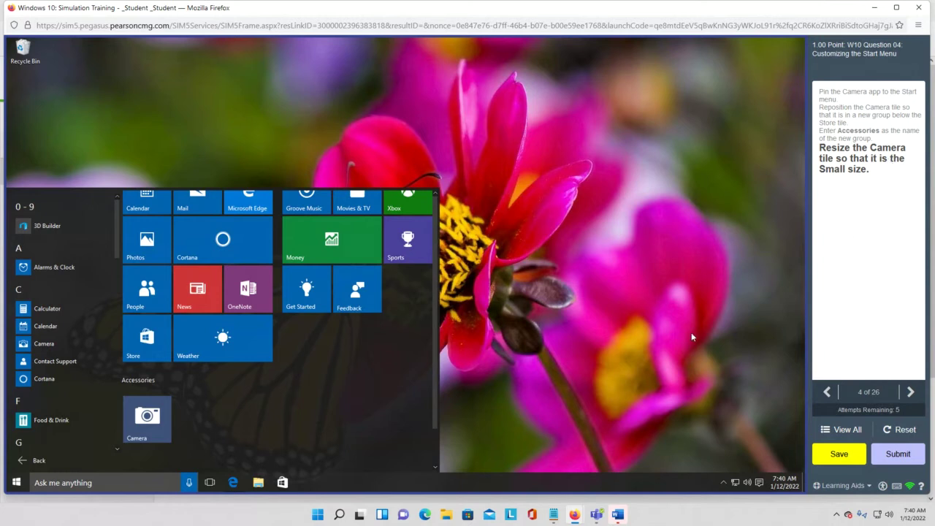
Resize the Camera tile in the Accessories group to Small
{"action": "right_click", "coordinate": [136, 425]}
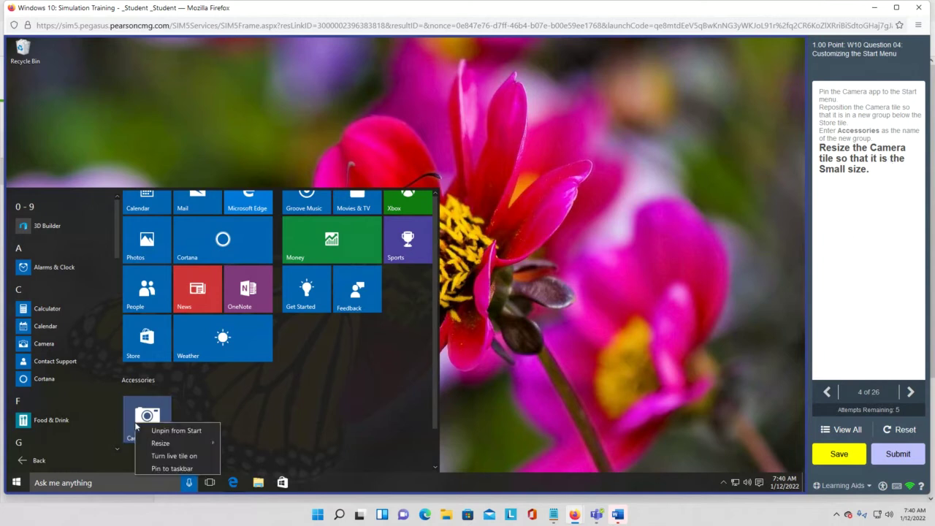
{"action": "mouse_move", "coordinate": [174, 439]}
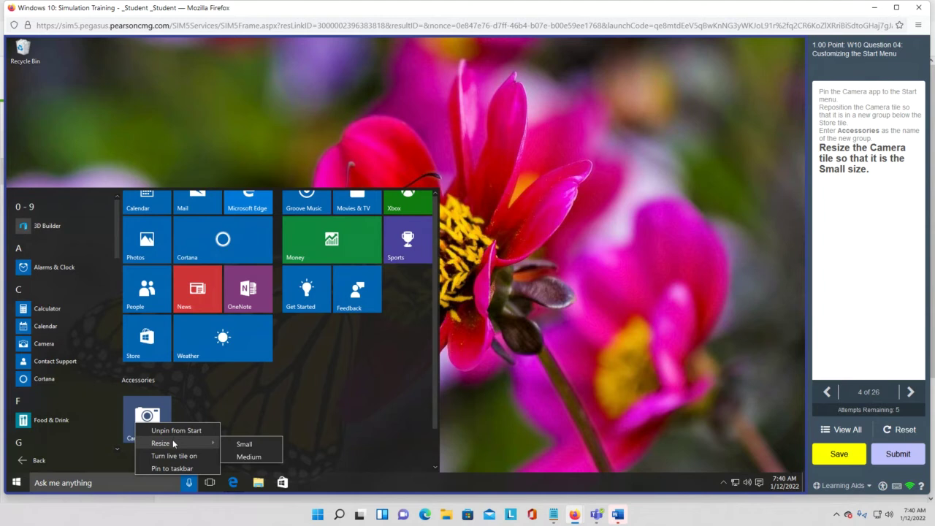
{"action": "left_click", "coordinate": [246, 444]}
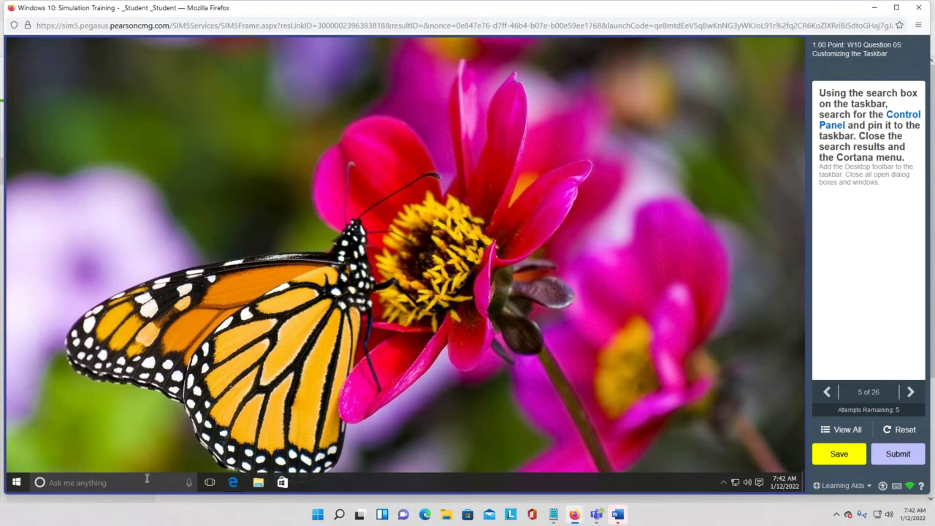
Search for Control Panel from the simulated taskbar, pin it to the taskbar and close the search results
{"action": "left_click", "coordinate": [103, 486]}
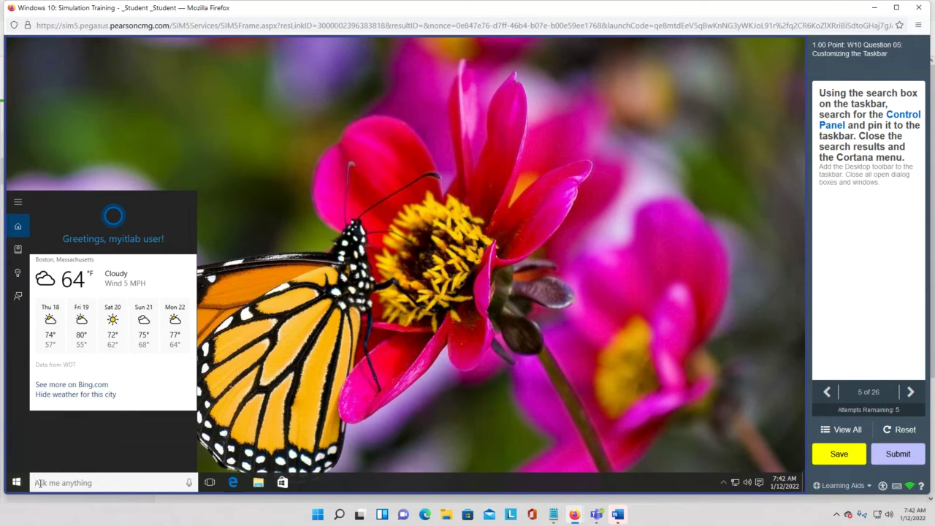
{"action": "type", "text": "contro"}
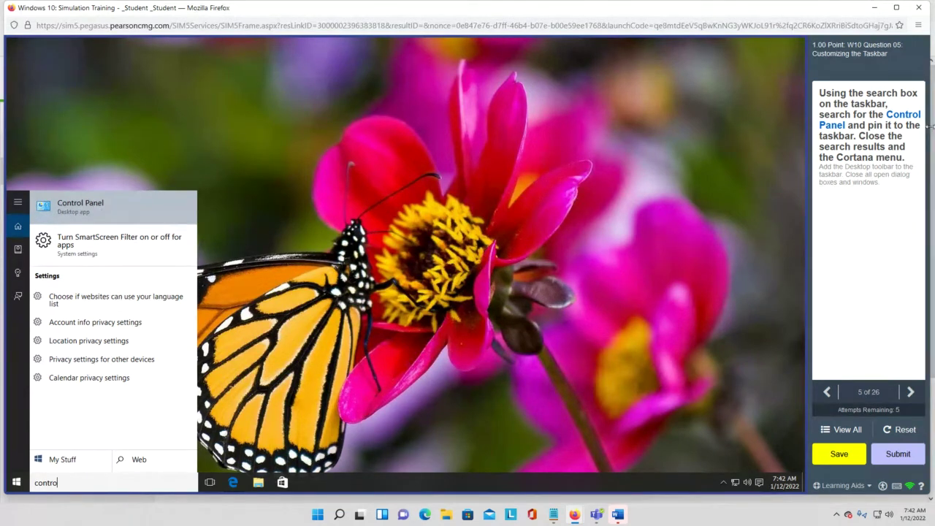
{"action": "right_click", "coordinate": [90, 208]}
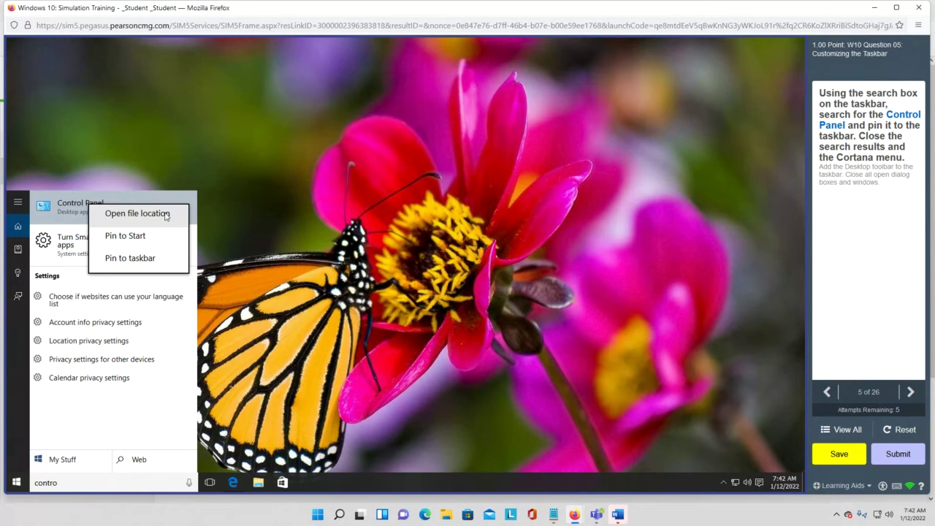
{"action": "left_click", "coordinate": [137, 260]}
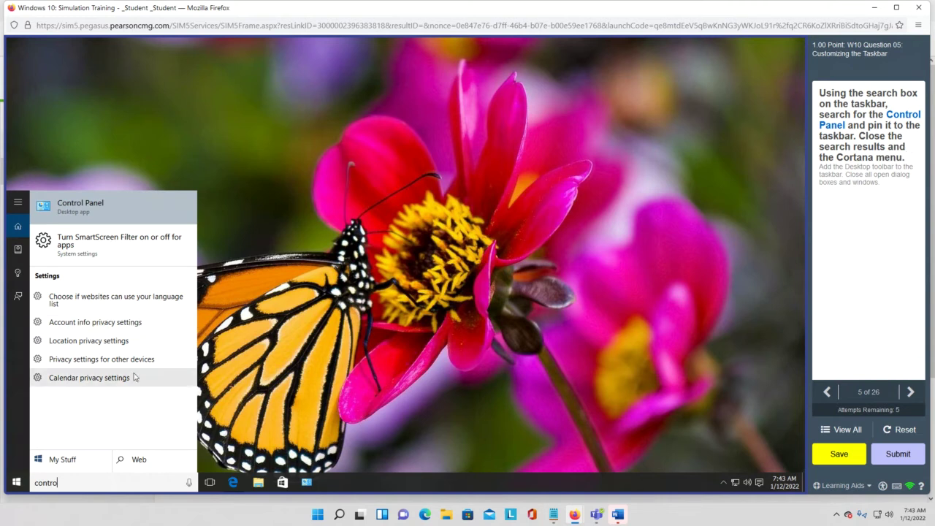
{"action": "left_click", "coordinate": [16, 483]}
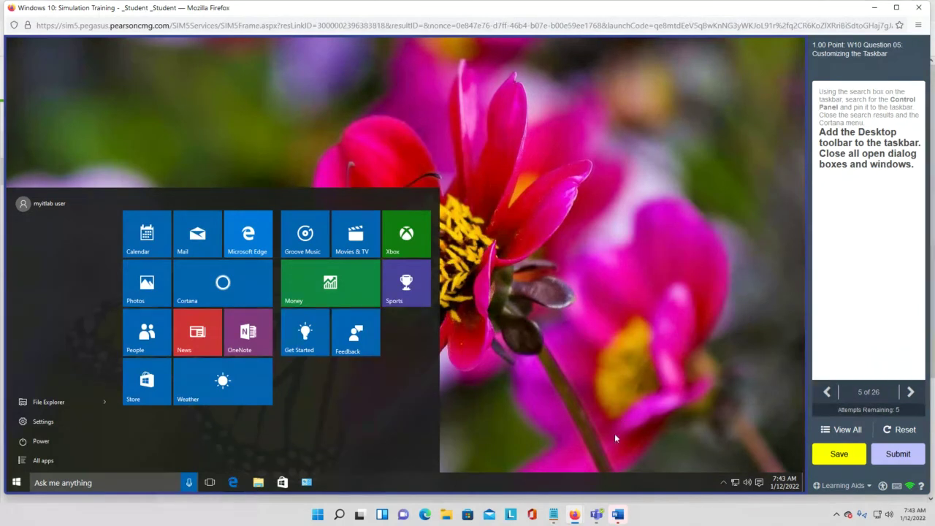
Add the Desktop toolbar to the simulated taskbar through its properties, apply the change and close the dialog
{"action": "right_click", "coordinate": [373, 483]}
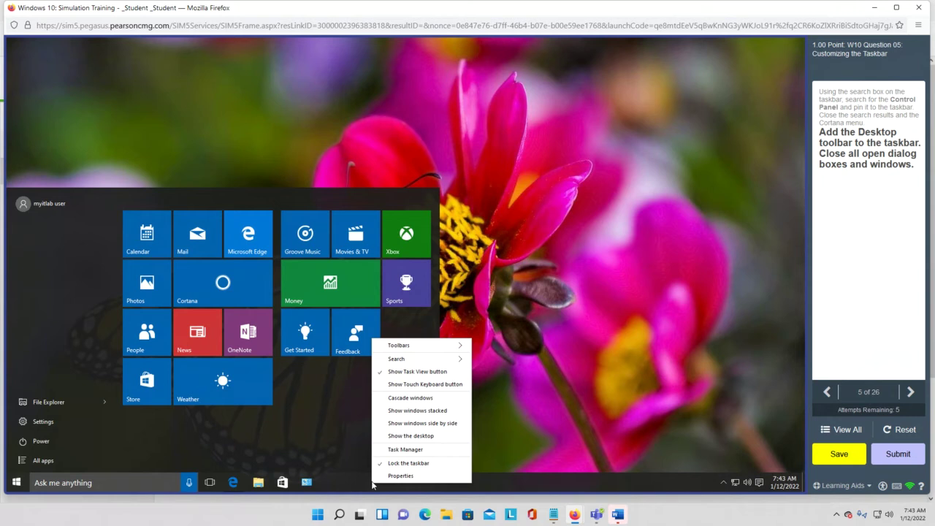
{"action": "left_click", "coordinate": [409, 476]}
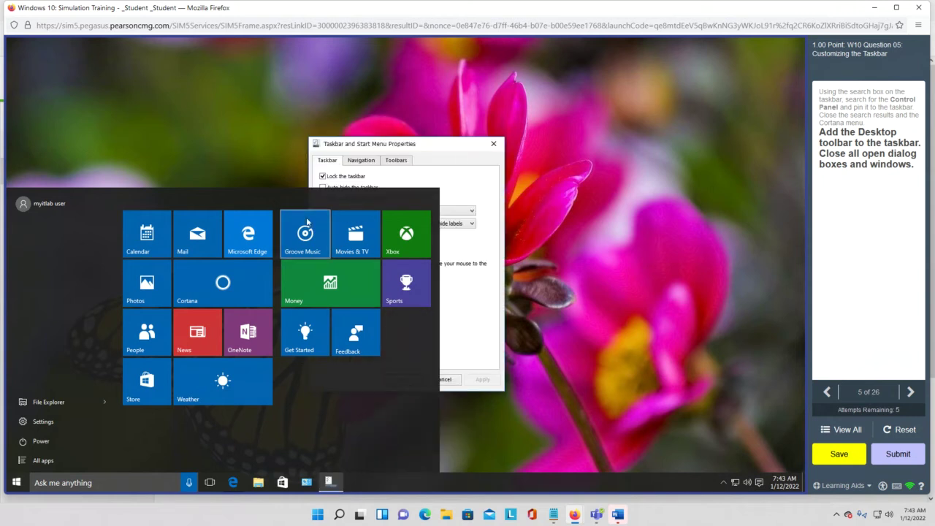
{"action": "left_click_drag", "start_coordinate": [461, 148], "coordinate": [619, 101]}
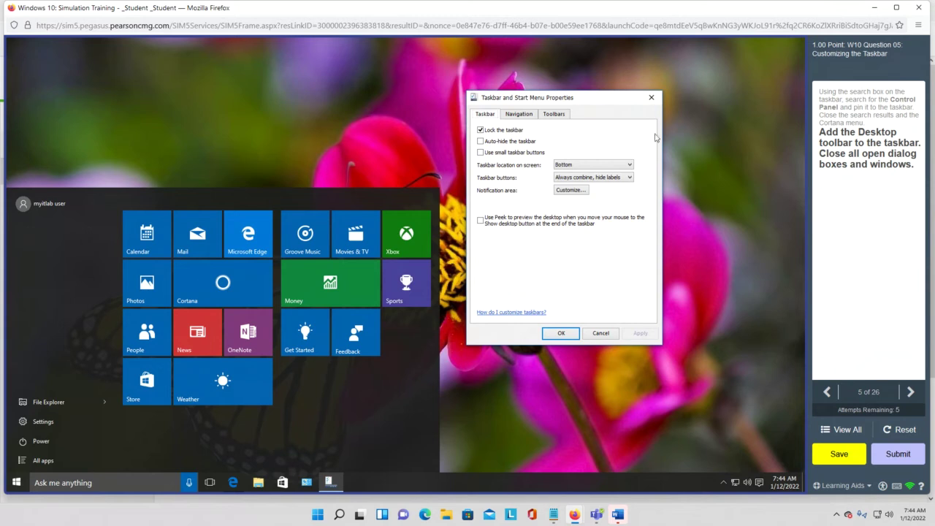
{"action": "left_click", "coordinate": [557, 114]}
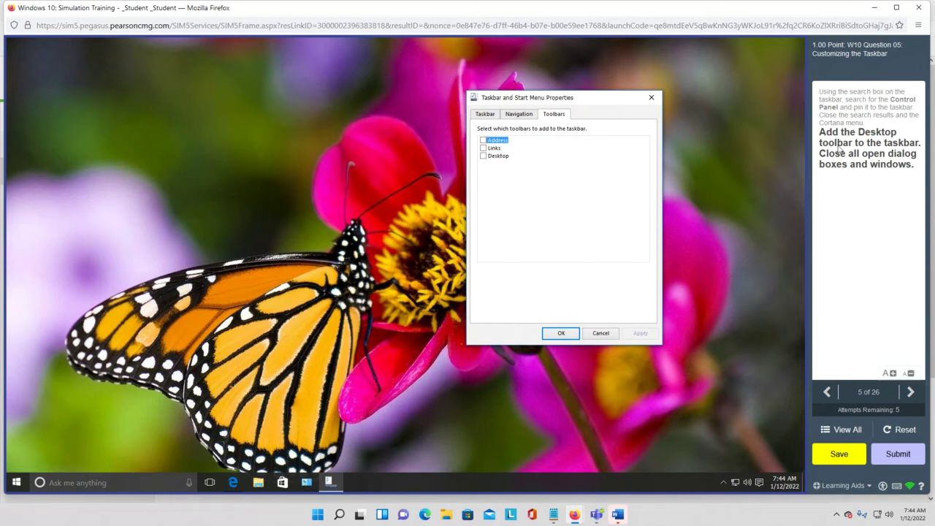
{"action": "left_click", "coordinate": [483, 156]}
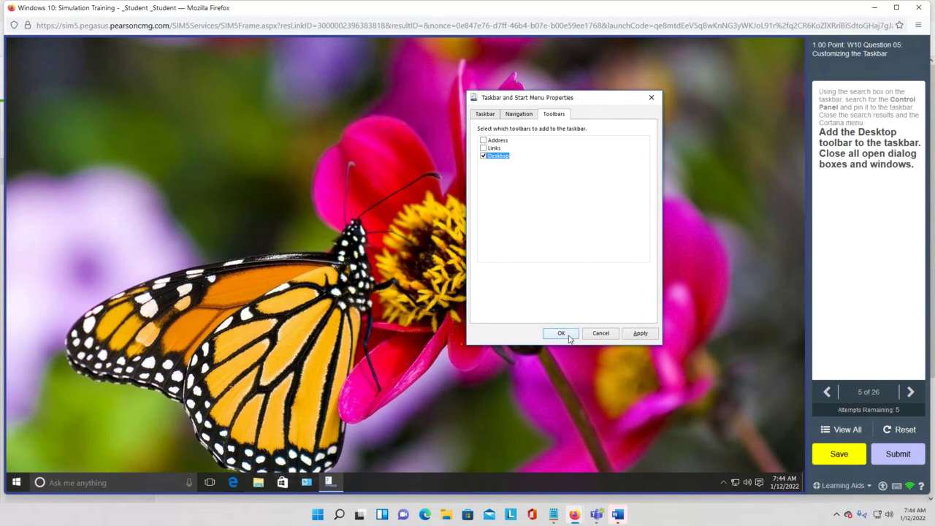
{"action": "left_click", "coordinate": [646, 337]}
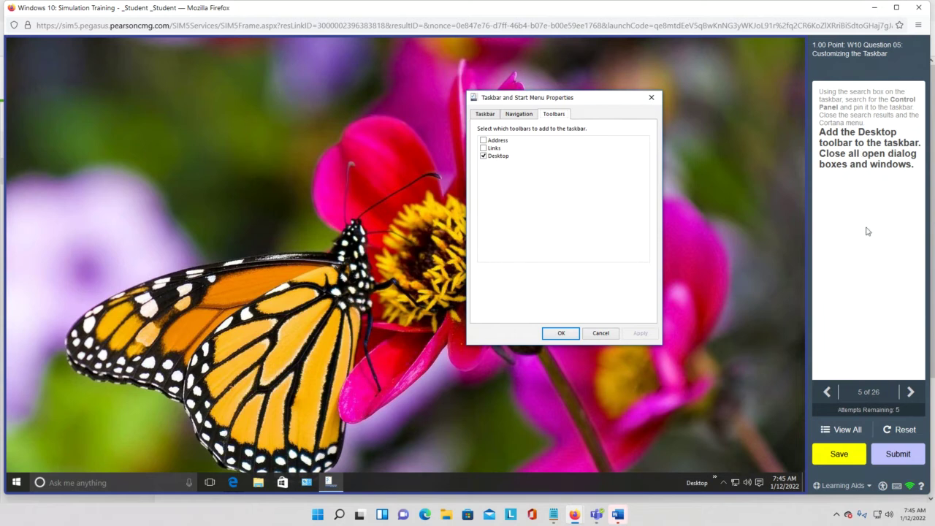
{"action": "left_click", "coordinate": [562, 333]}
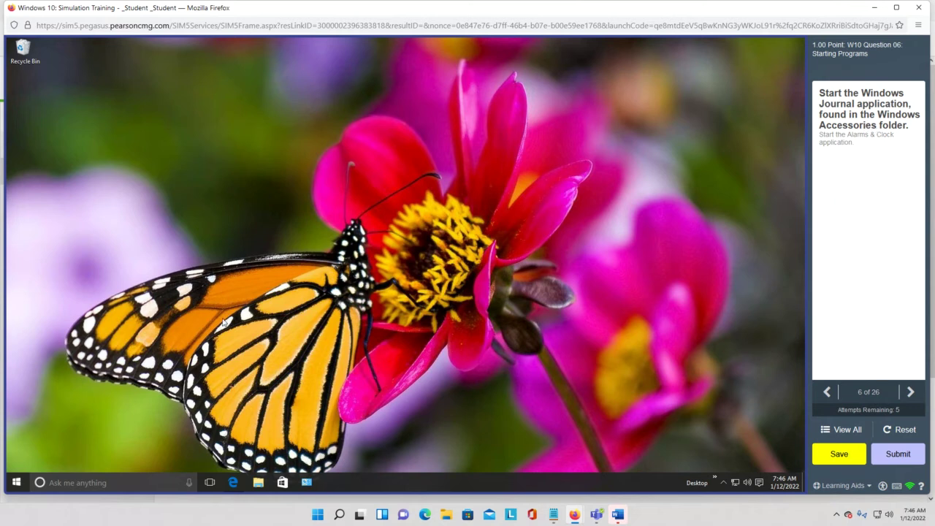
Start Windows Journal from the Windows Accessories folder in the simulated Start menu's list of all apps
{"action": "left_click", "coordinate": [16, 483]}
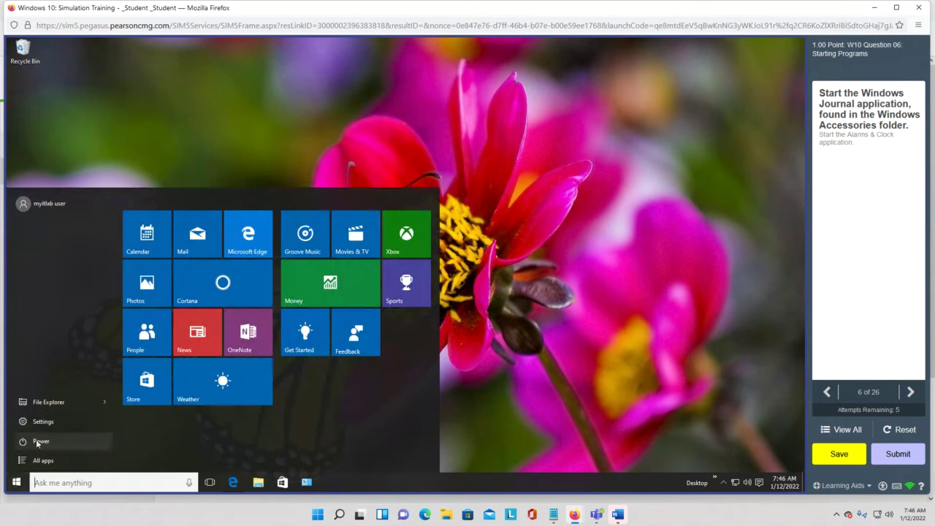
{"action": "left_click", "coordinate": [42, 461]}
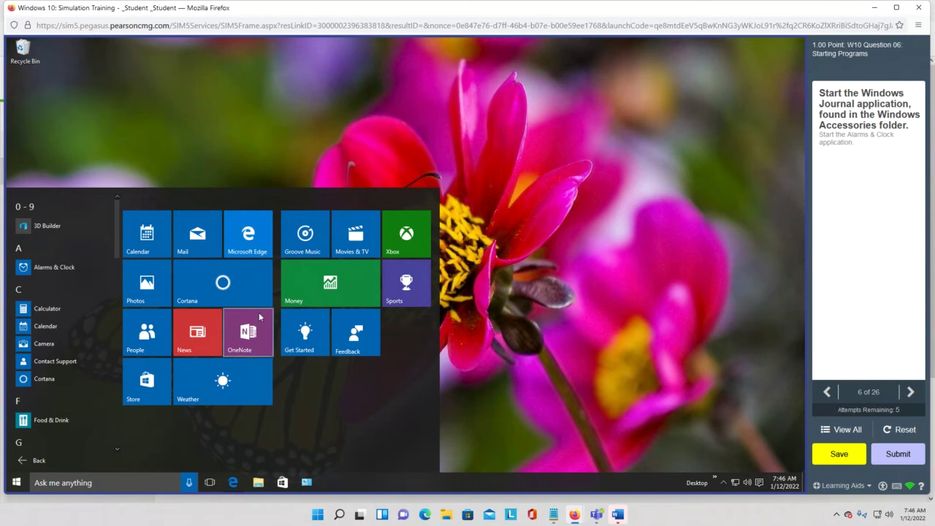
{"action": "scroll", "coordinate": [65, 291], "scroll_direction": "down", "scroll_amount": 10}
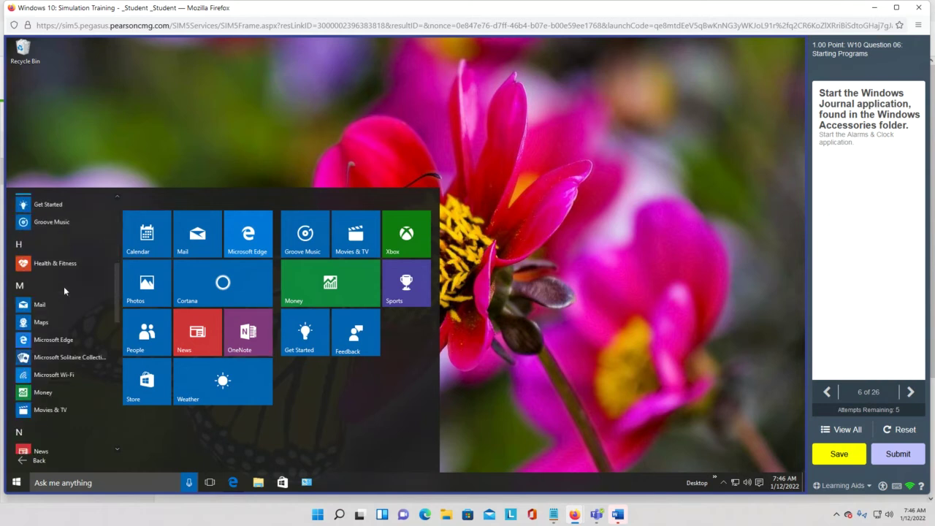
{"action": "scroll", "coordinate": [64, 290], "scroll_direction": "down", "scroll_amount": 3}
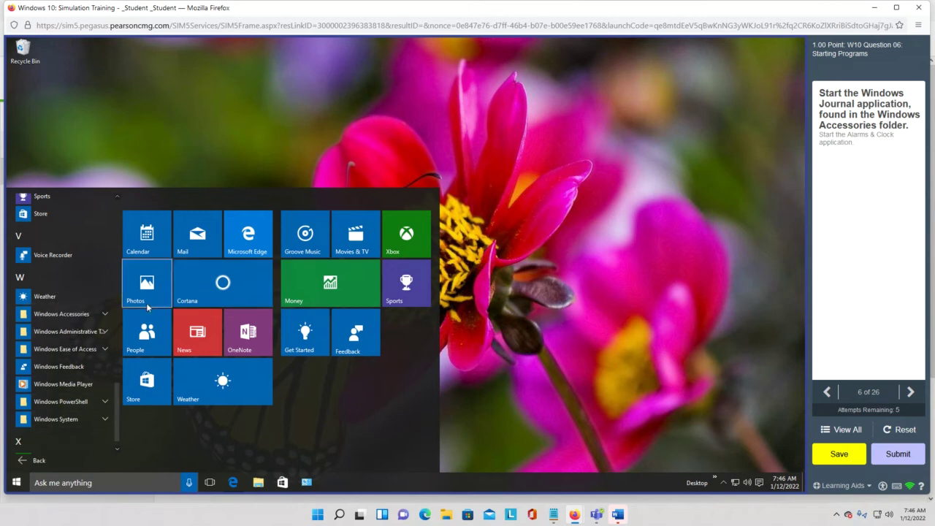
{"action": "left_click", "coordinate": [105, 315]}
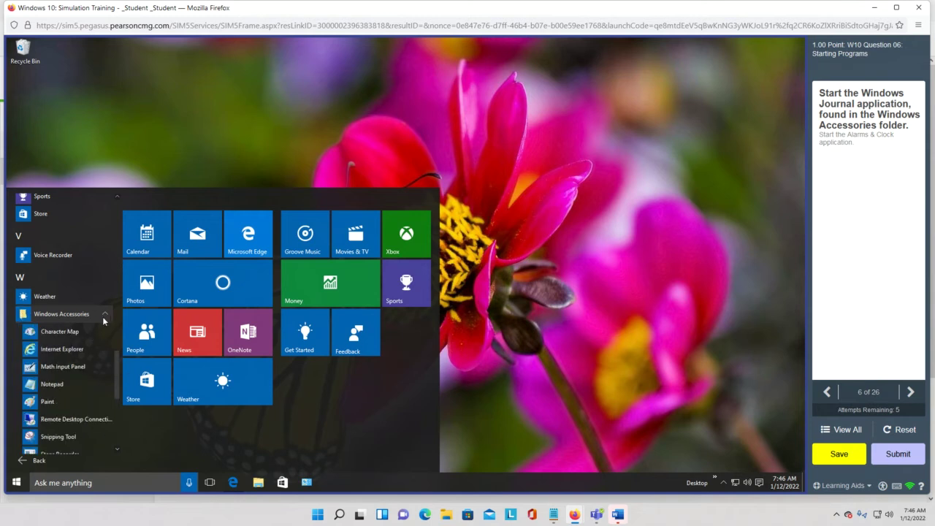
{"action": "scroll", "coordinate": [71, 361], "scroll_direction": "down", "scroll_amount": 1}
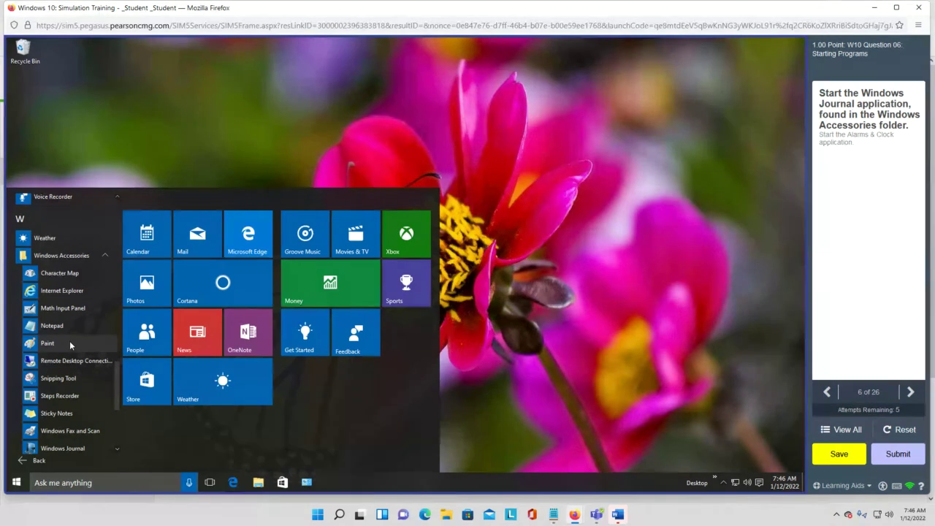
{"action": "scroll", "coordinate": [70, 358], "scroll_direction": "down", "scroll_amount": 1}
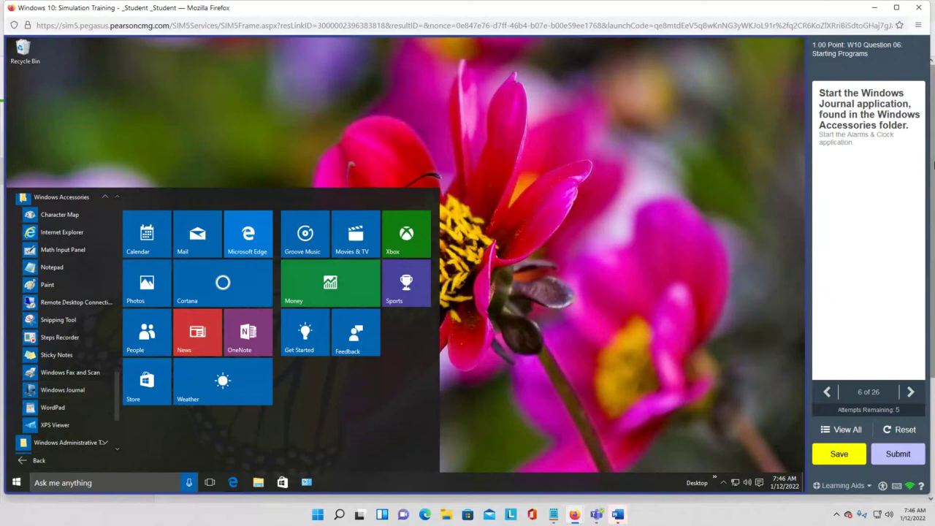
{"action": "left_click", "coordinate": [45, 392]}
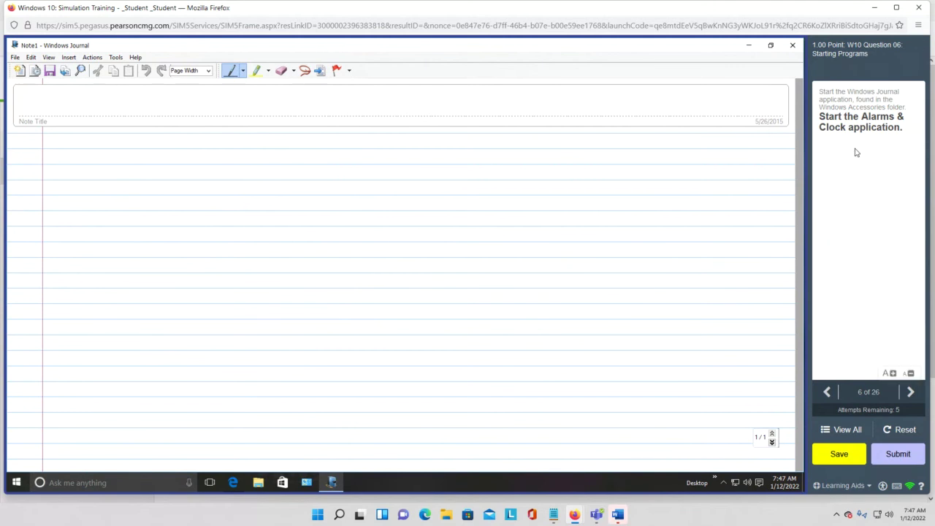
Start the Alarms & Clock application from the simulated Start menu's list of all apps
{"action": "left_click", "coordinate": [16, 482]}
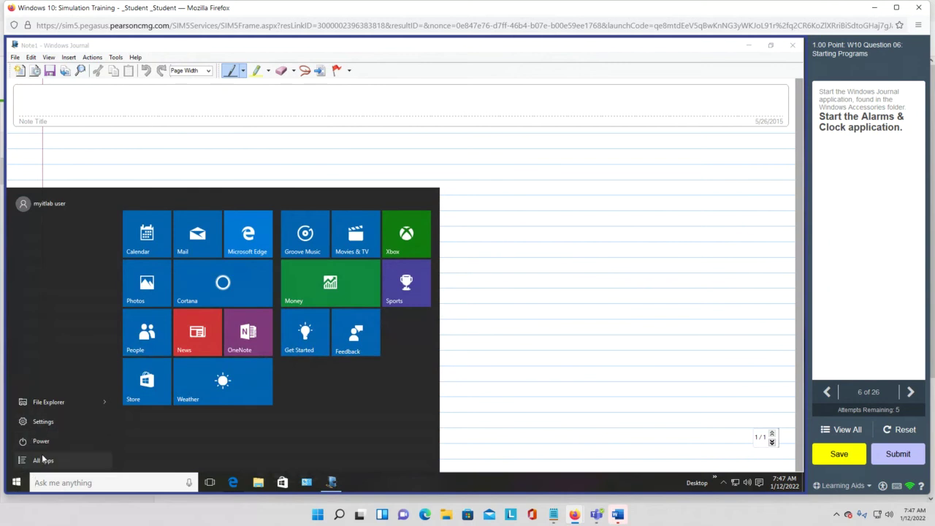
{"action": "left_click", "coordinate": [44, 460]}
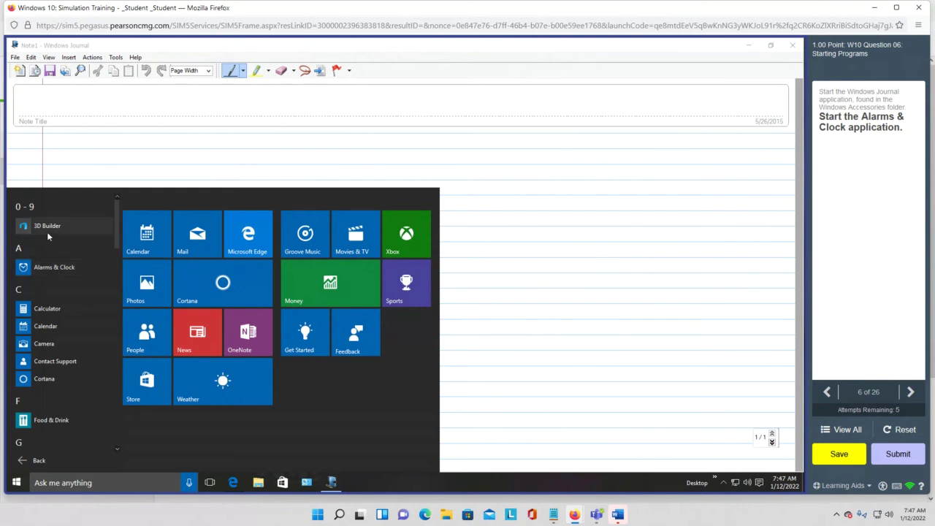
{"action": "left_click", "coordinate": [35, 265]}
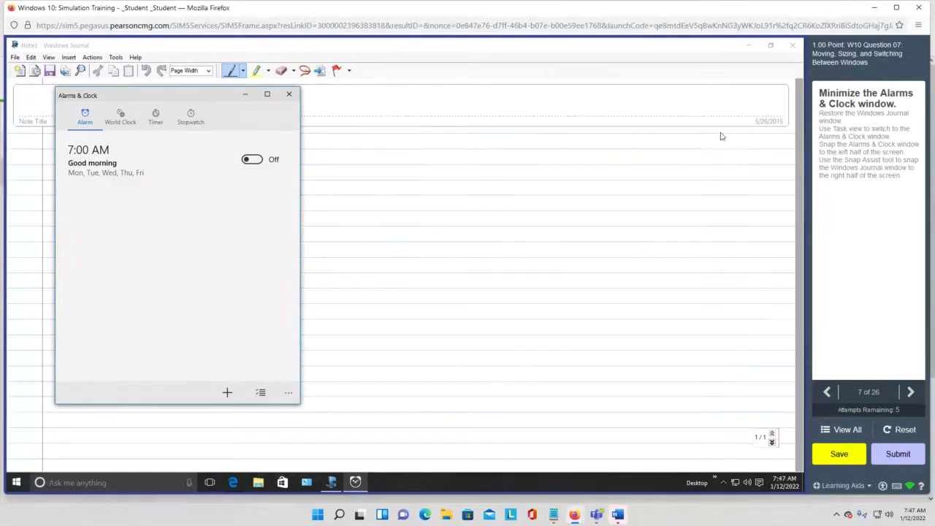
Minimize the Alarms & Clock window and restore the maximized Windows Journal window to its smaller size
{"action": "left_click", "coordinate": [288, 98]}
{"action": "left_click", "coordinate": [246, 96]}
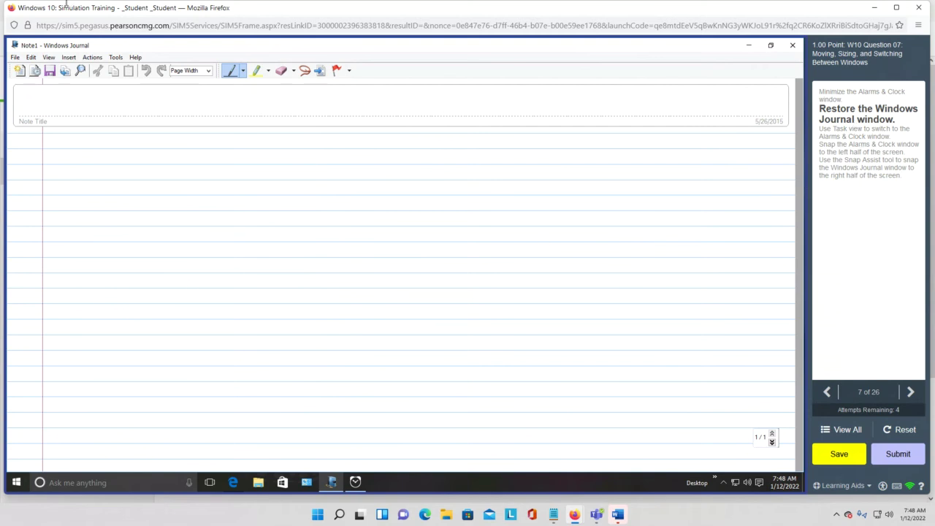
{"action": "left_click", "coordinate": [771, 46]}
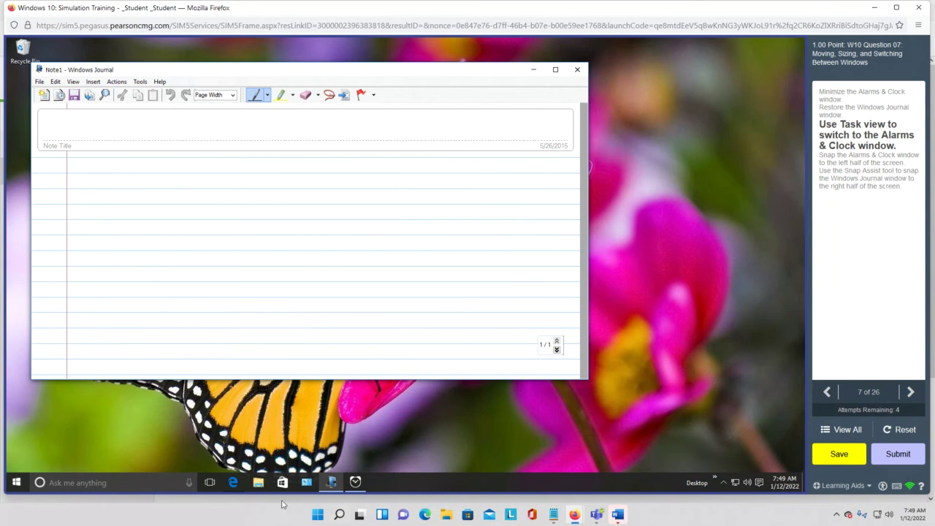
Switch to the Alarms & Clock window through Task view and snap it to the left half of the simulated screen
{"action": "left_click", "coordinate": [210, 482]}
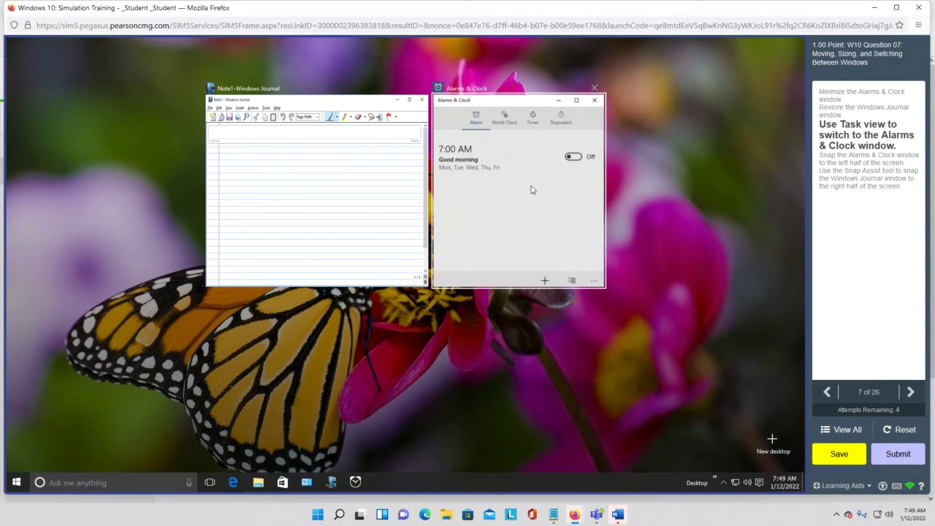
{"action": "left_click", "coordinate": [530, 189]}
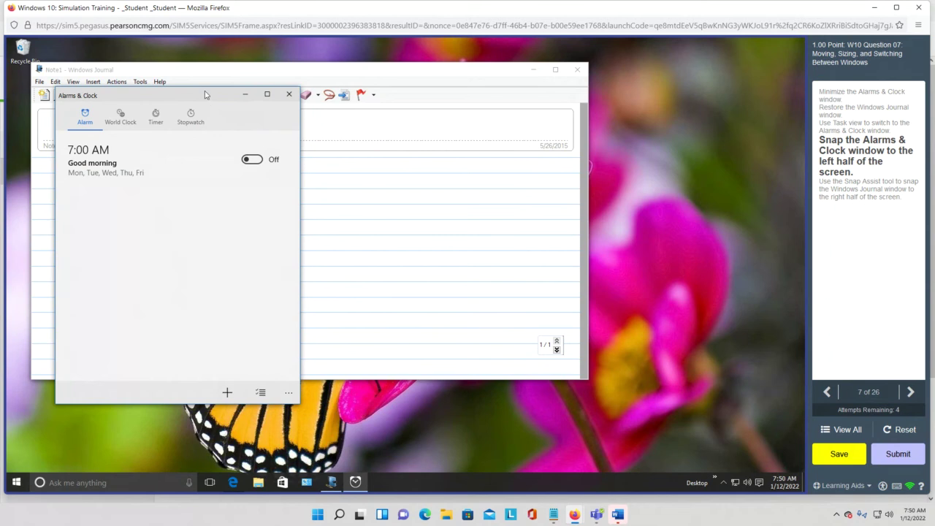
{"action": "left_click_drag", "start_coordinate": [205, 95], "coordinate": [3, 133]}
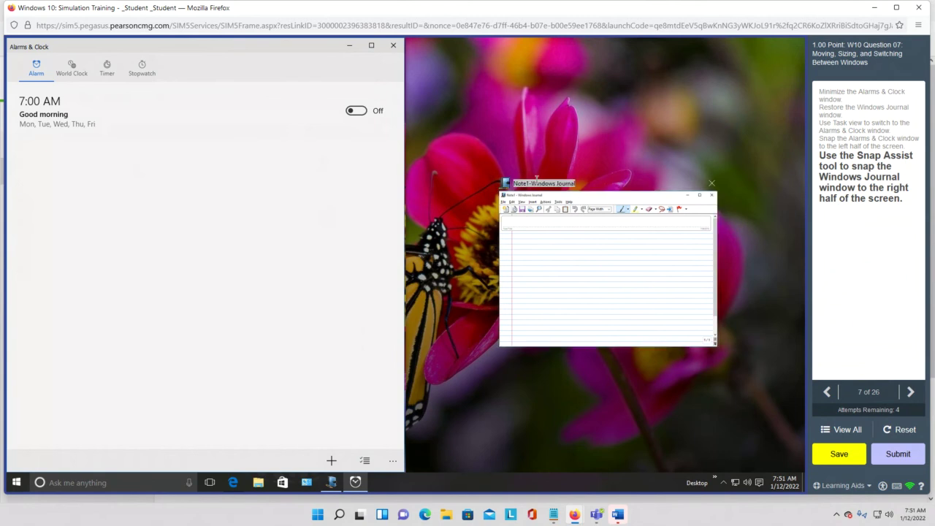
Snap the Windows Journal window to the right half of the simulated screen with Snap Assist
{"action": "left_click_drag", "start_coordinate": [584, 203], "coordinate": [729, 214]}
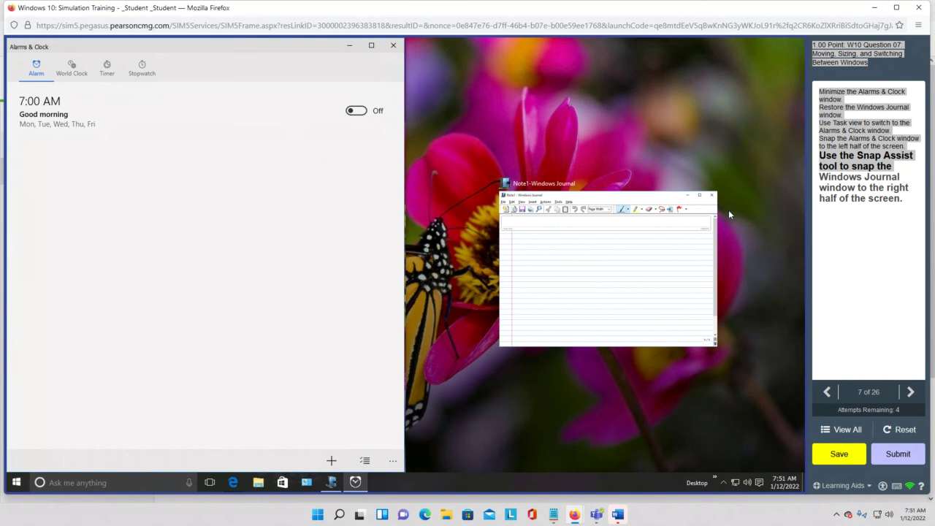
{"action": "left_click", "coordinate": [870, 169]}
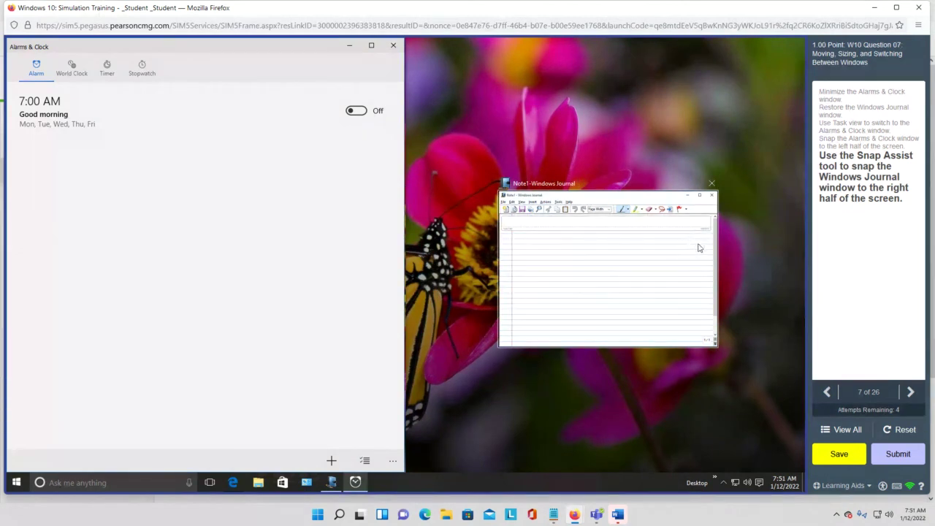
{"action": "triple_click", "coordinate": [887, 246]}
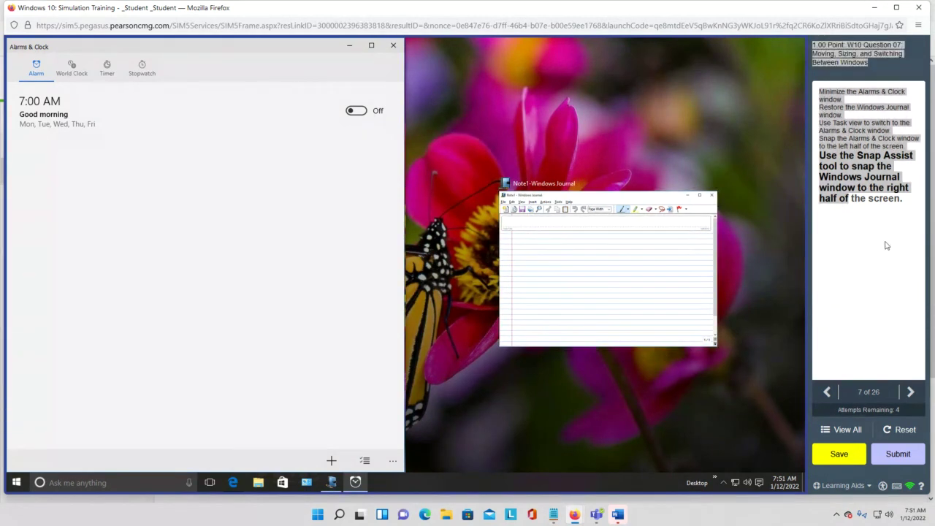
{"action": "left_click", "coordinate": [610, 294]}
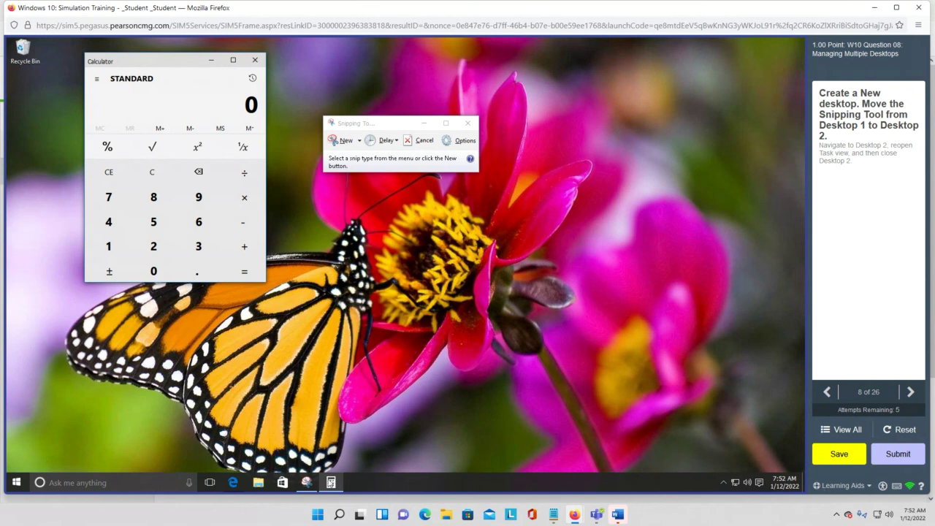
Open Task view in the simulation and create a new desktop
{"action": "mouse_move", "coordinate": [329, 483]}
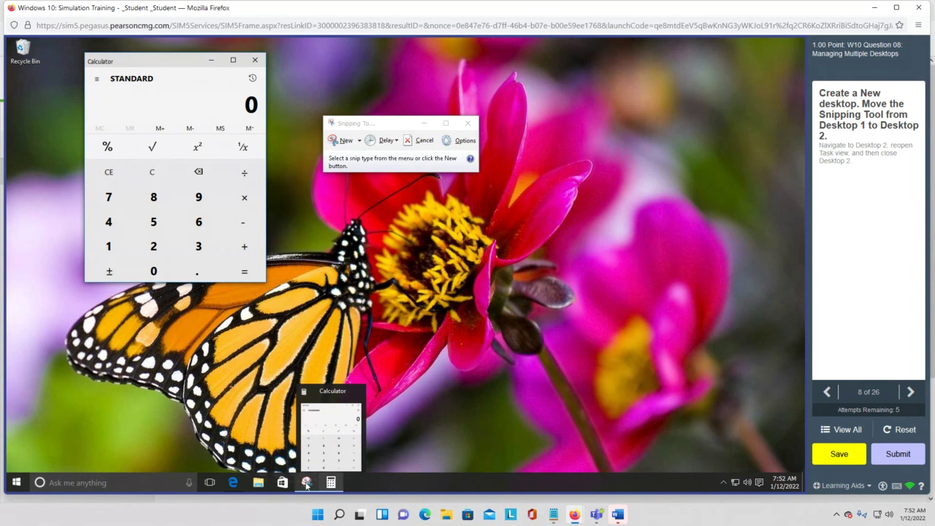
{"action": "left_click", "coordinate": [211, 482]}
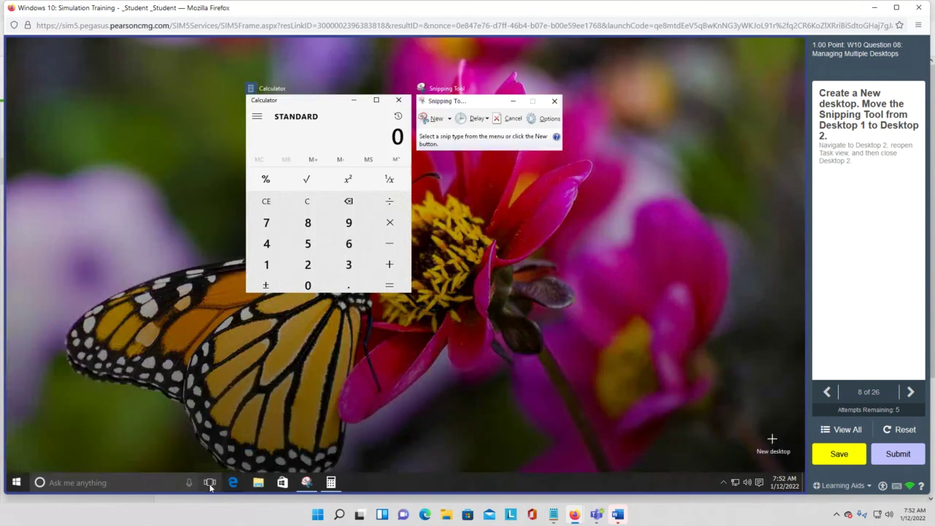
{"action": "left_click", "coordinate": [769, 442]}
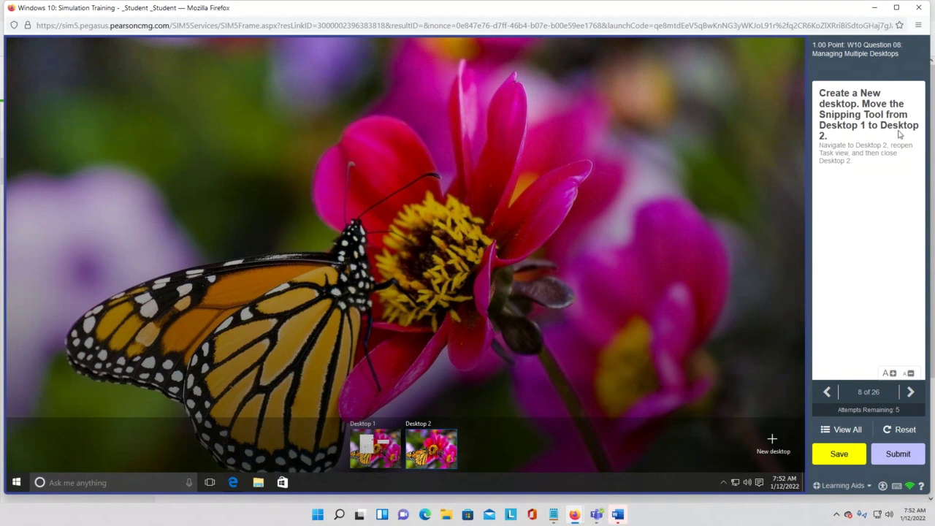
Move the Snipping Tool window from Desktop 1 to Desktop 2 in Task view
{"action": "mouse_move", "coordinate": [338, 435]}
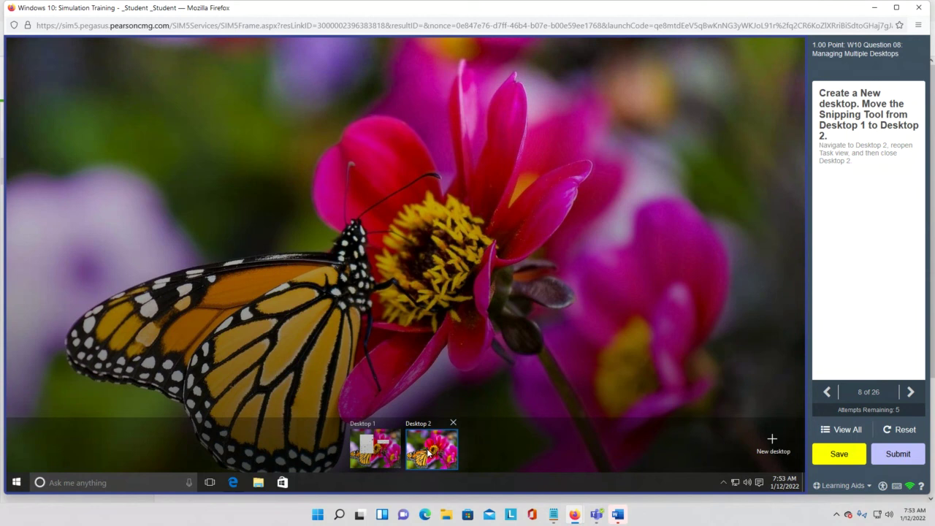
{"action": "mouse_move", "coordinate": [374, 448]}
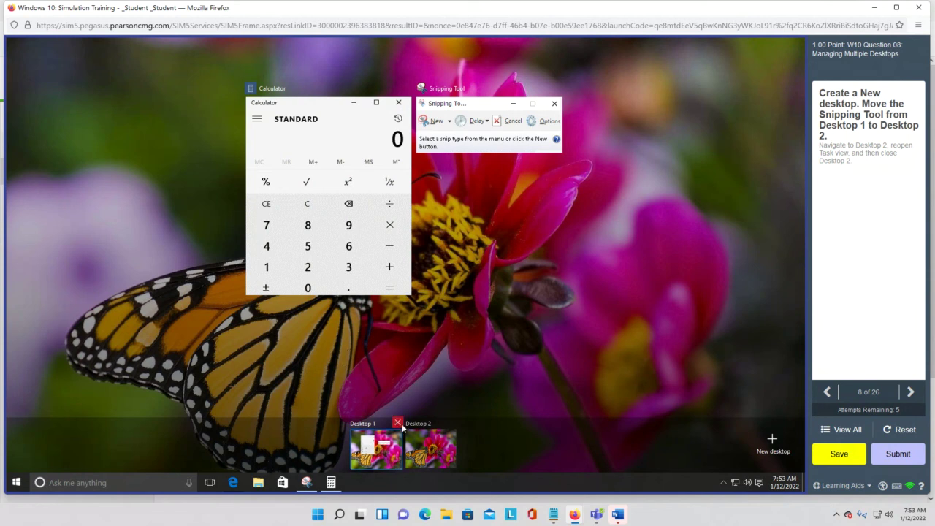
{"action": "mouse_move", "coordinate": [429, 441]}
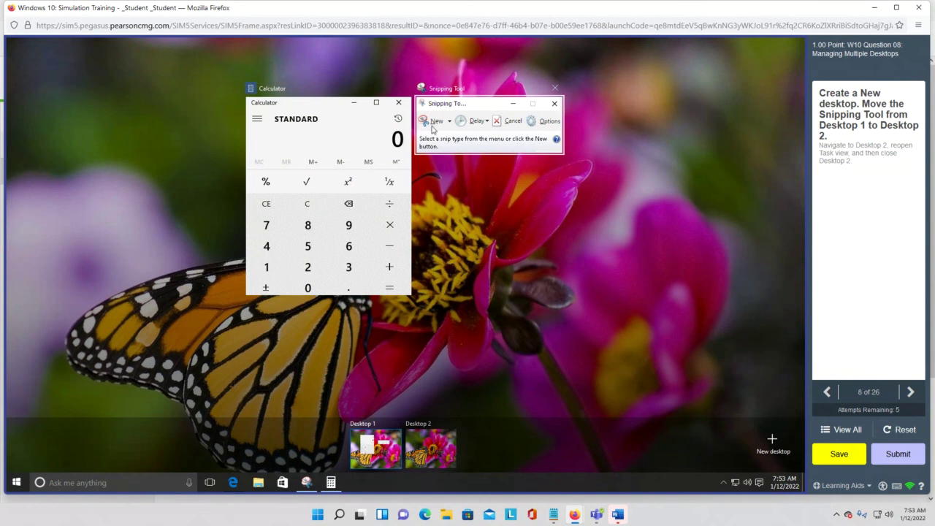
{"action": "left_click_drag", "start_coordinate": [483, 104], "coordinate": [526, 52]}
{"action": "left_click_drag", "start_coordinate": [492, 105], "coordinate": [431, 447]}
{"action": "left_click_drag", "start_coordinate": [483, 104], "coordinate": [442, 462]}
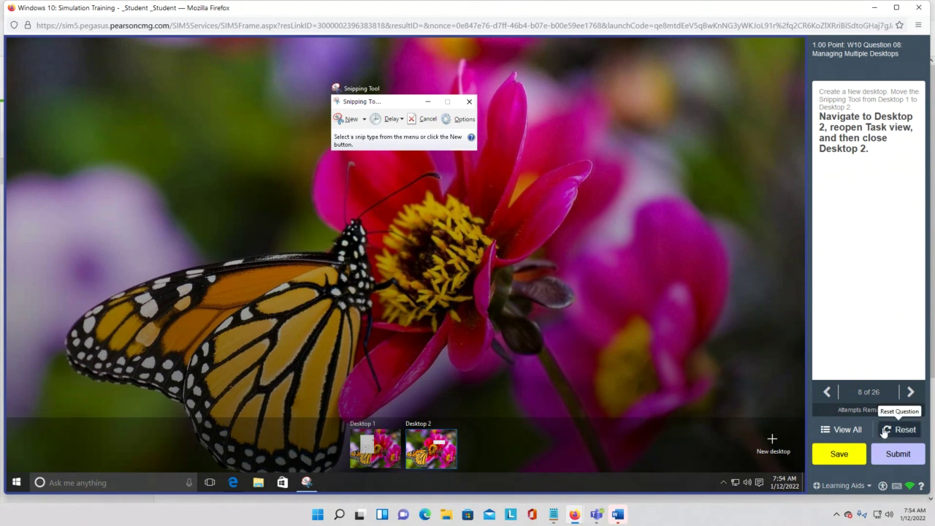
{"action": "mouse_move", "coordinate": [310, 476]}
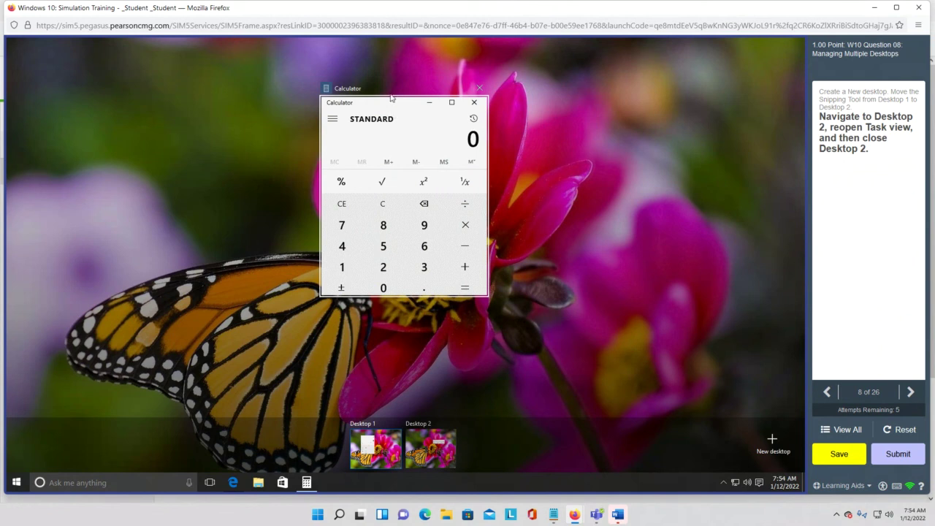
{"action": "left_click_drag", "start_coordinate": [393, 101], "coordinate": [400, 202]}
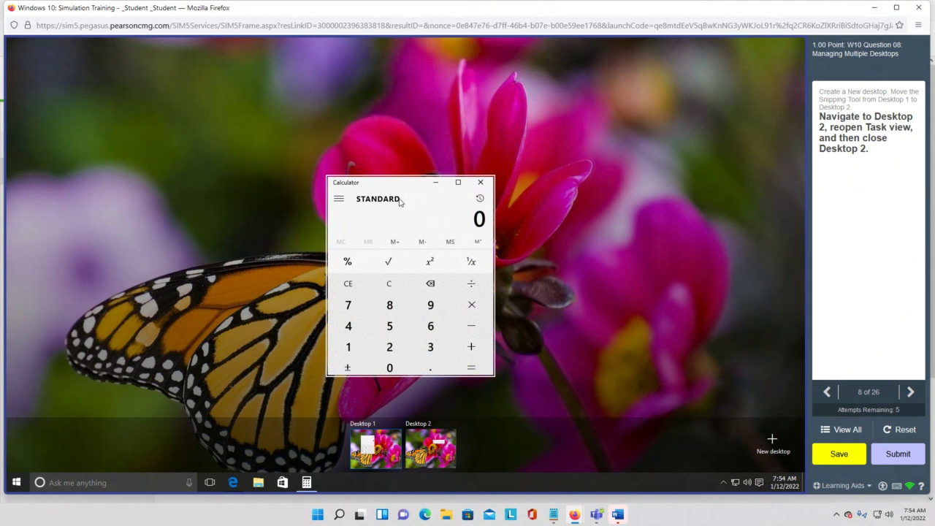
{"action": "left_click_drag", "start_coordinate": [400, 203], "coordinate": [377, 115]}
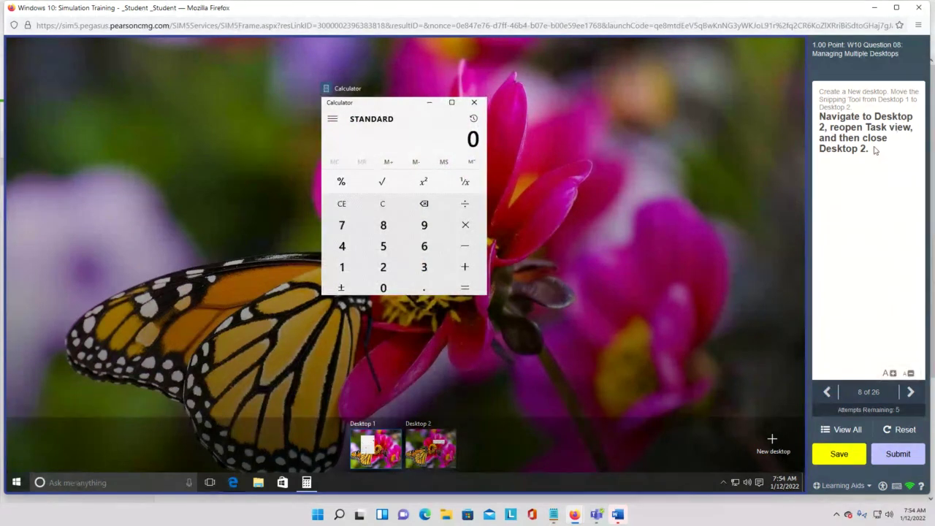
Switch to Desktop 2 in the simulation, reopen Task view and close Desktop 2 to finish question 8
{"action": "left_click", "coordinate": [440, 458]}
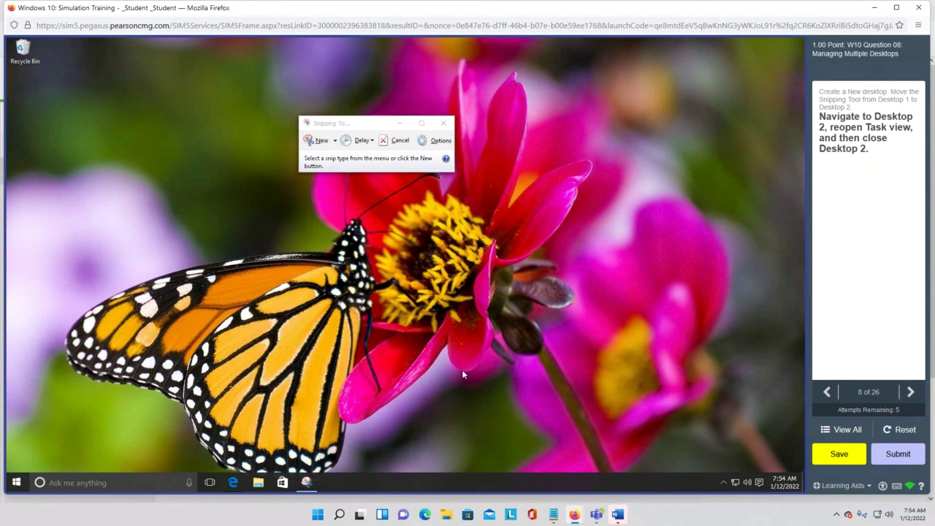
{"action": "left_click", "coordinate": [210, 484]}
{"action": "left_click", "coordinate": [210, 484]}
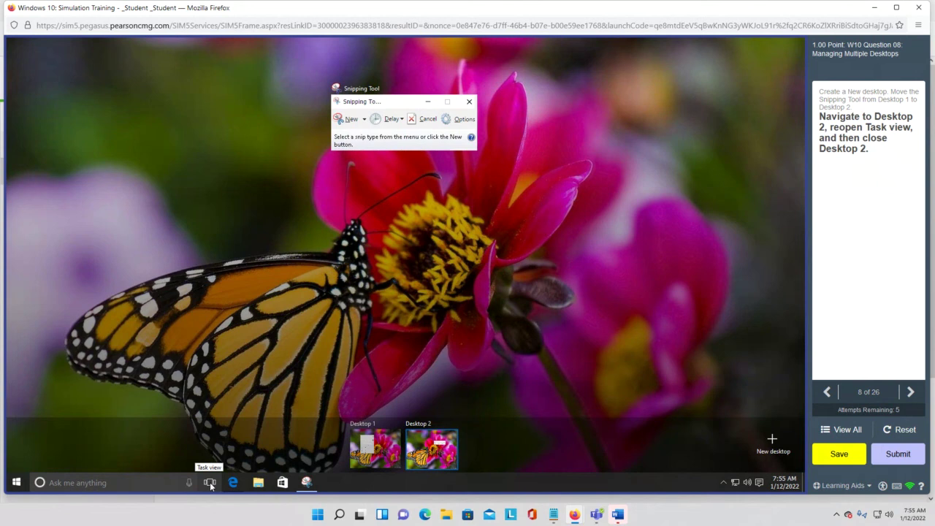
{"action": "mouse_move", "coordinate": [420, 459]}
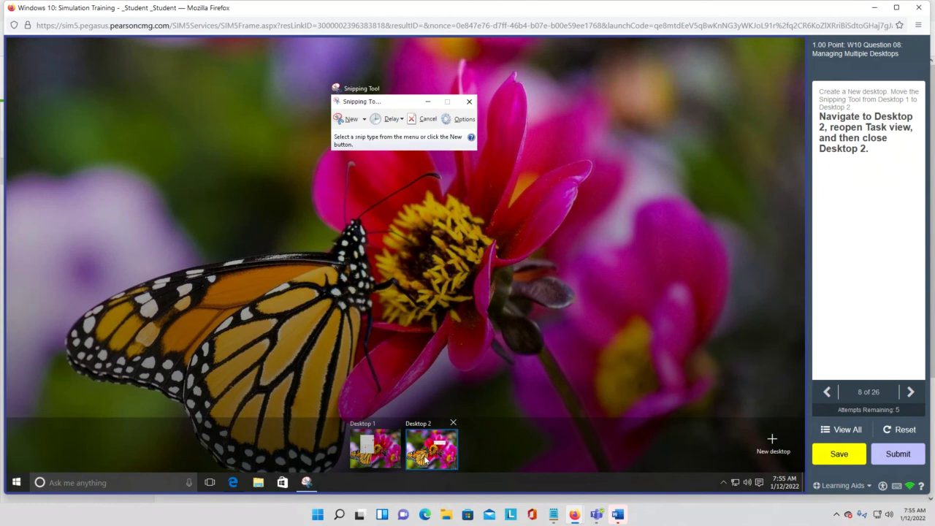
{"action": "left_click", "coordinate": [211, 488]}
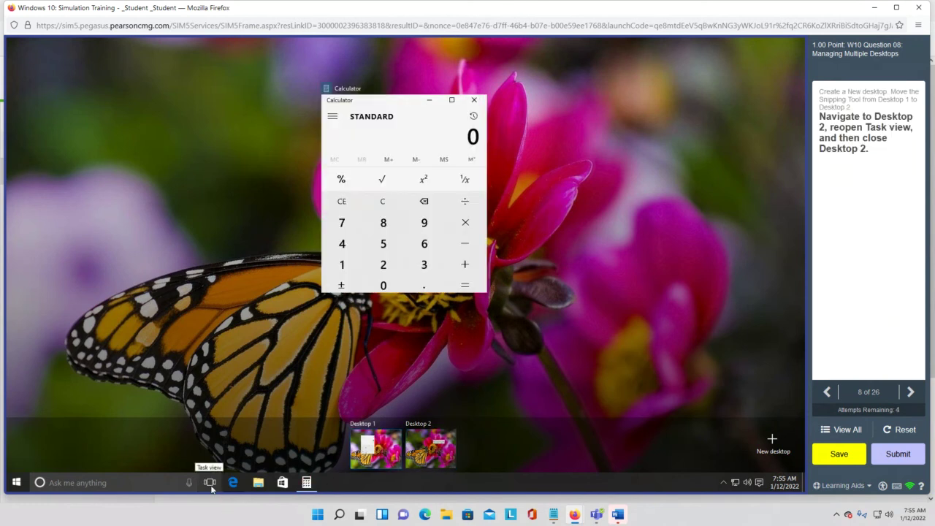
{"action": "mouse_move", "coordinate": [446, 451]}
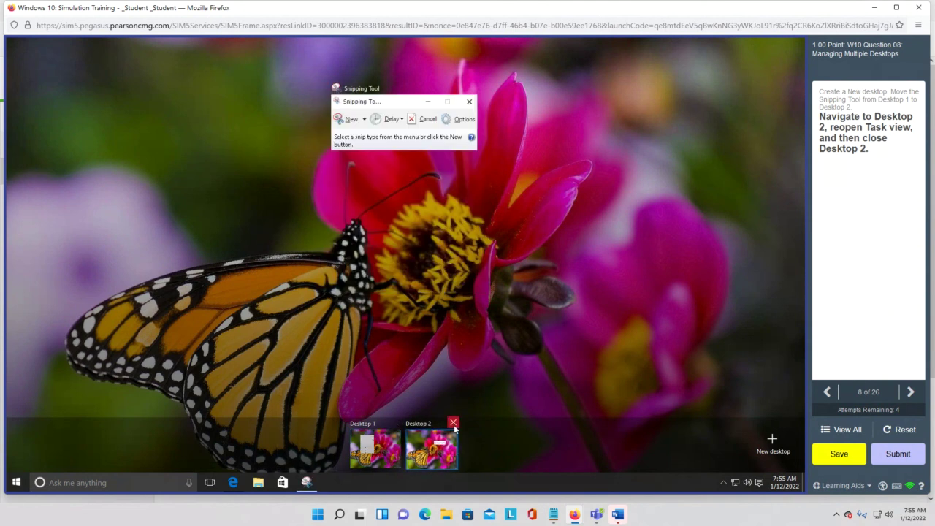
{"action": "left_click", "coordinate": [453, 423]}
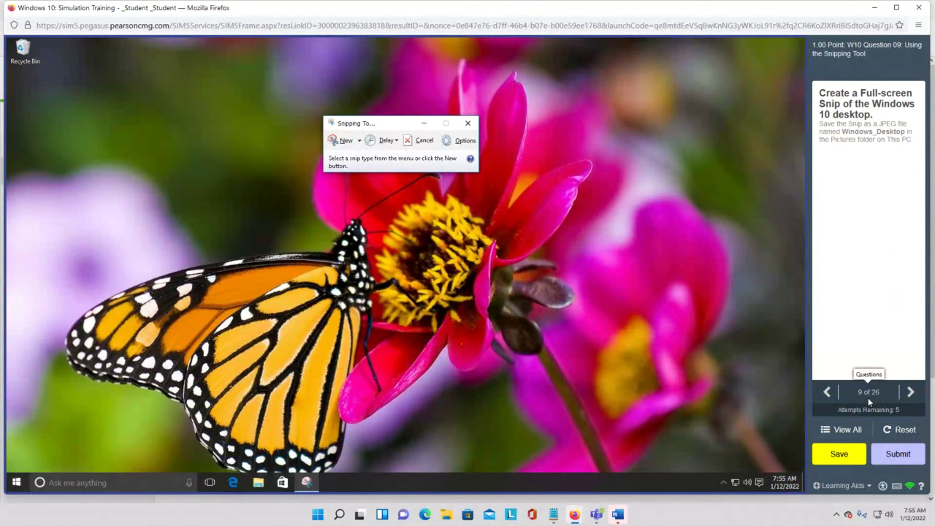
Open the list of all simulation training questions, review the status of each one, and close the list
{"action": "left_click", "coordinate": [829, 434]}
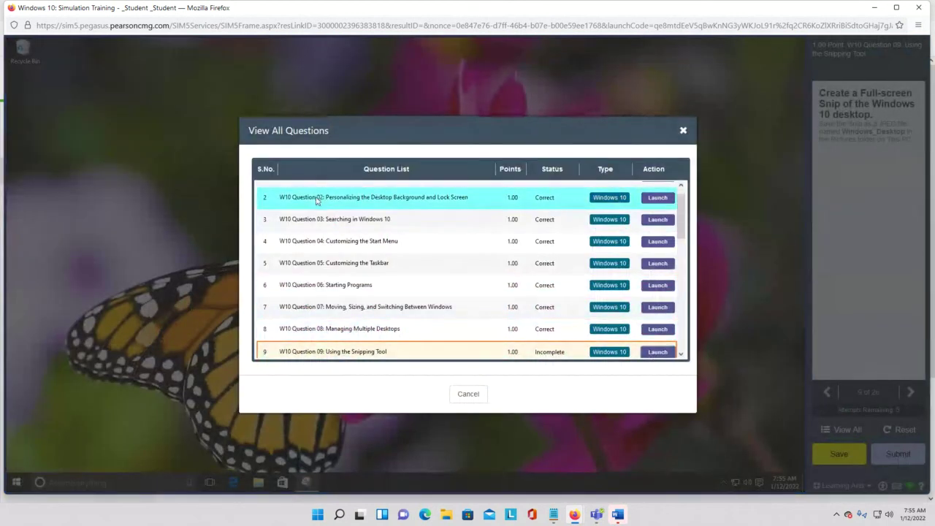
{"action": "scroll", "coordinate": [328, 216], "scroll_direction": "up", "scroll_amount": 1}
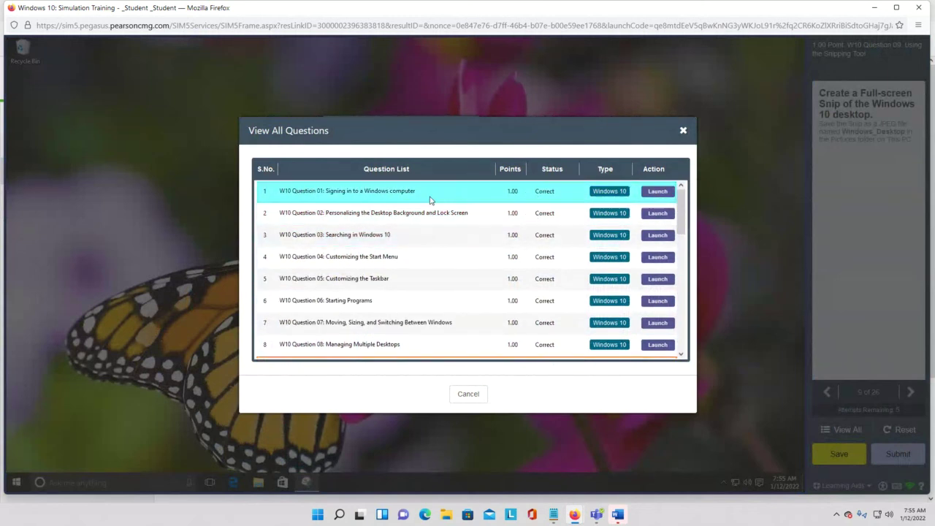
{"action": "left_click", "coordinate": [656, 193]}
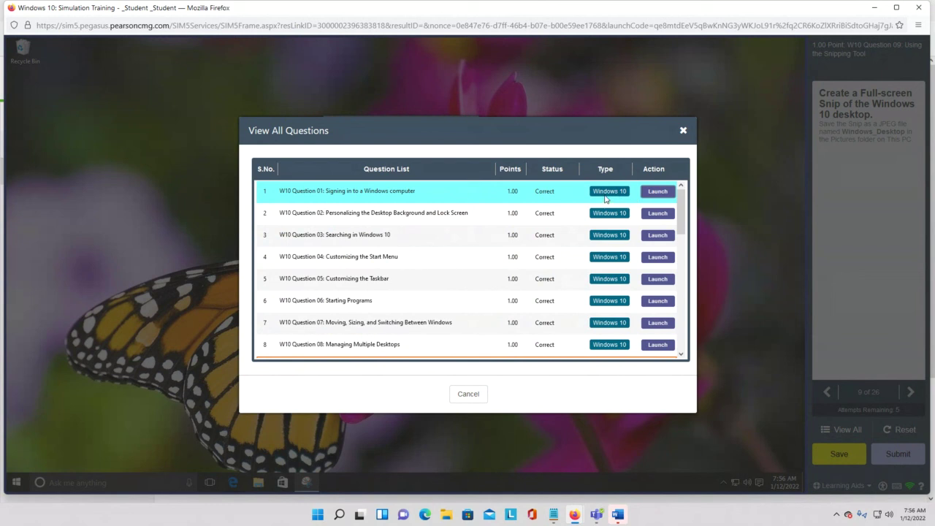
{"action": "double_click", "coordinate": [401, 191]}
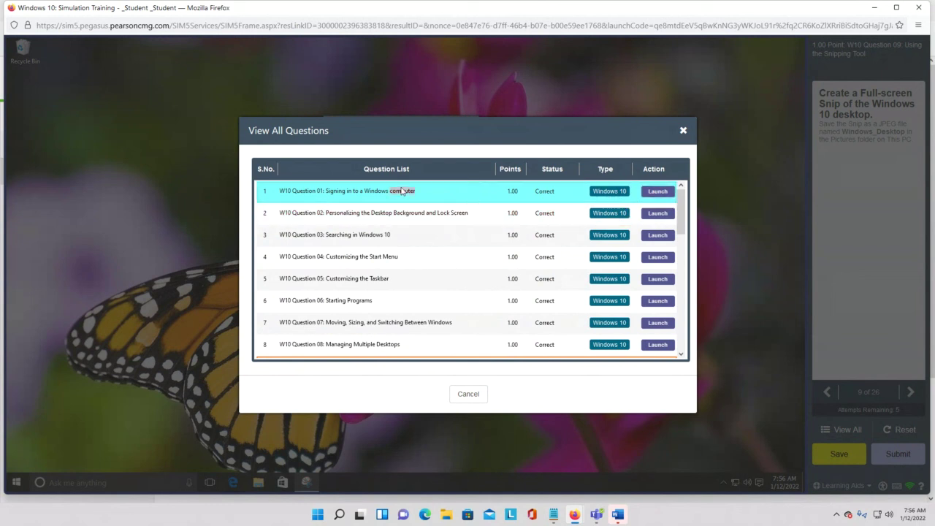
{"action": "left_click", "coordinate": [392, 194]}
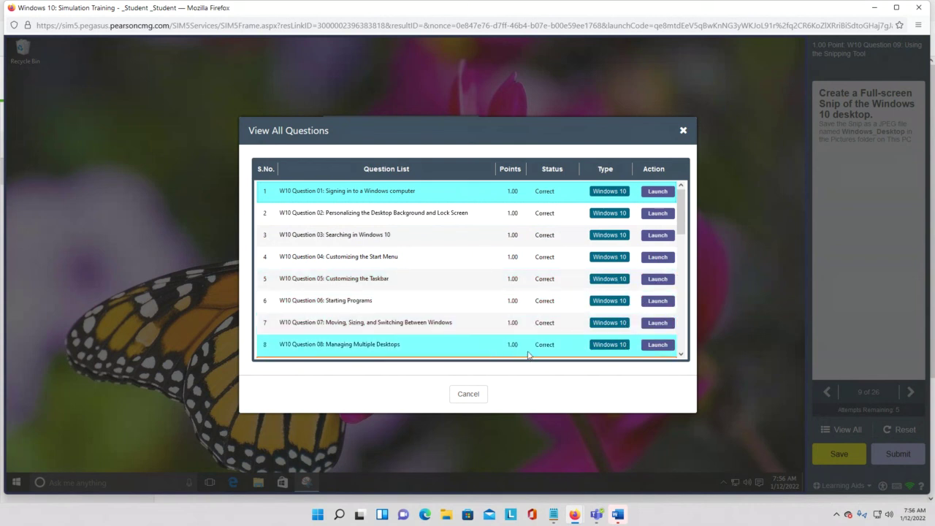
{"action": "scroll", "coordinate": [622, 276], "scroll_direction": "down", "scroll_amount": 3}
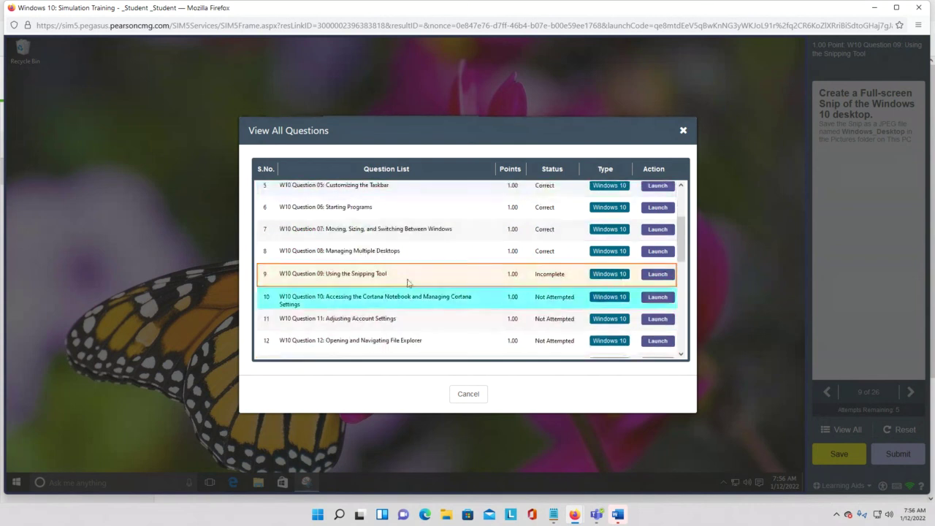
{"action": "scroll", "coordinate": [407, 294], "scroll_direction": "down", "scroll_amount": 6}
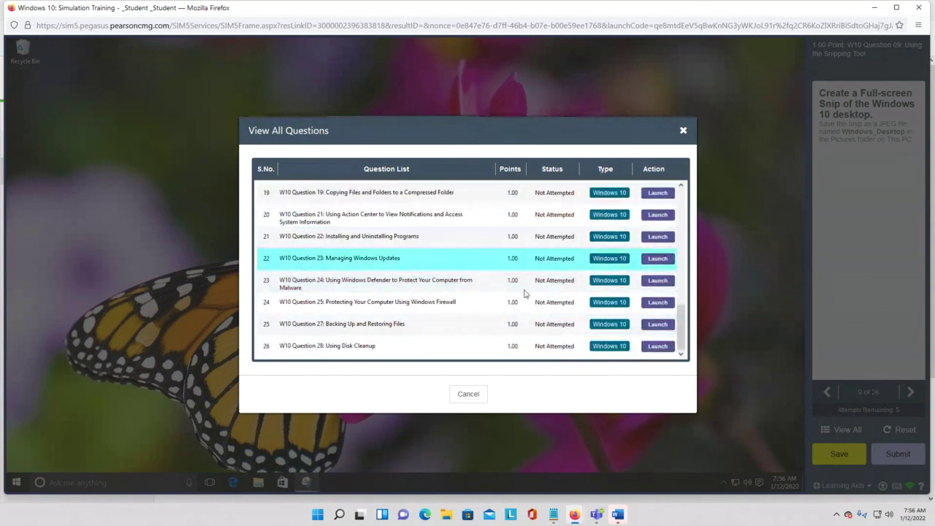
{"action": "scroll", "coordinate": [563, 314], "scroll_direction": "up", "scroll_amount": 9}
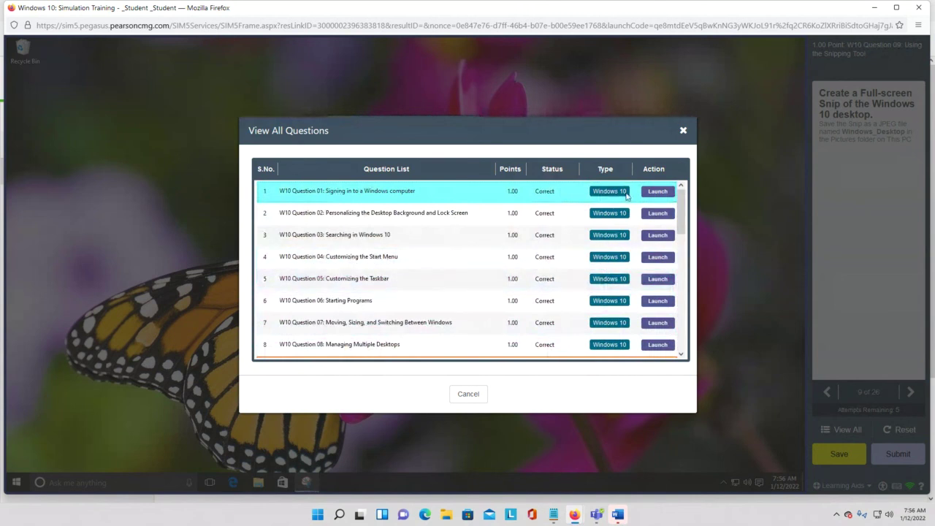
{"action": "left_click", "coordinate": [658, 193]}
{"action": "left_click", "coordinate": [681, 128]}
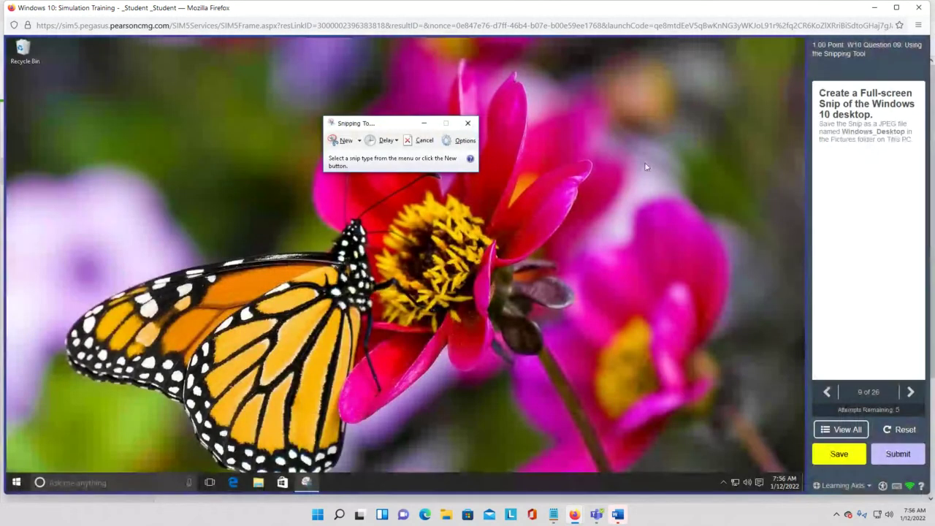
Close the Windows 10 Simulation Training window and confirm leaving the page
{"action": "left_click", "coordinate": [918, 7]}
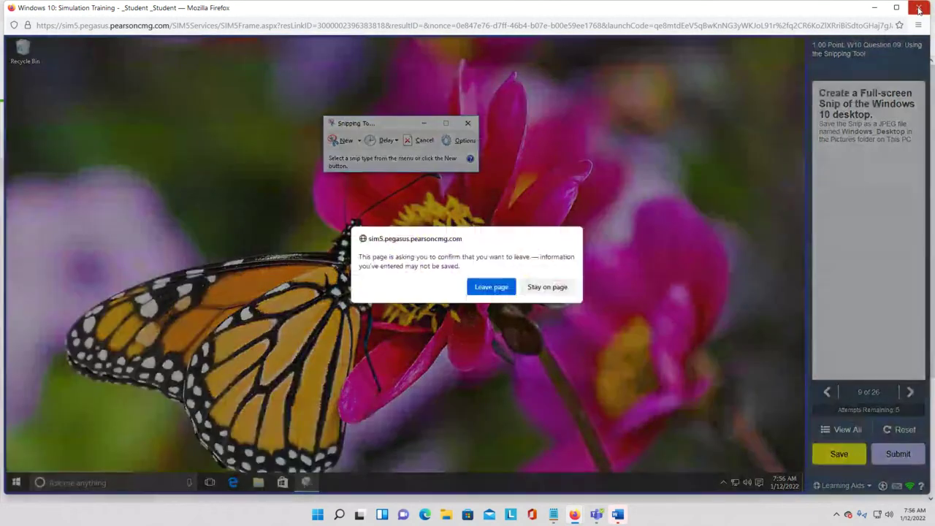
{"action": "left_click", "coordinate": [497, 288]}
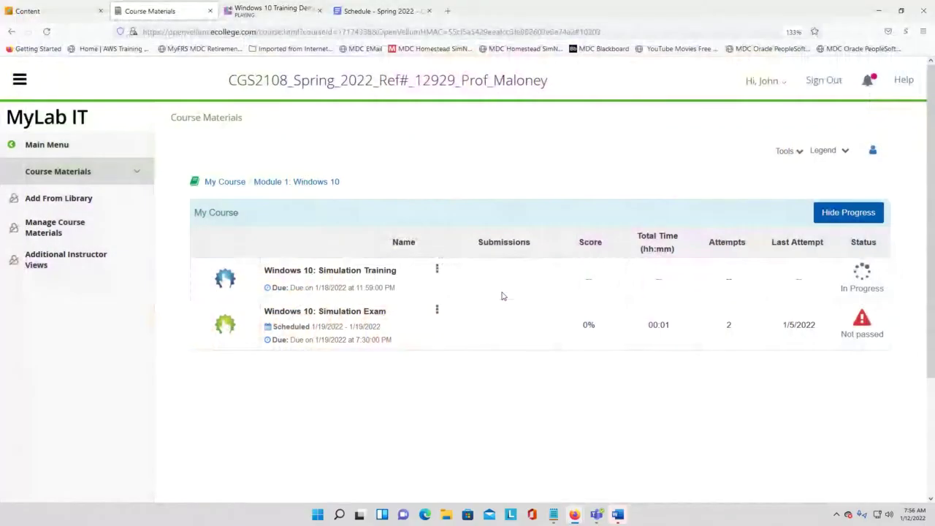
Switch to the Windows 10 Training Demo session in Blackboard Collaborate and open its session menu
{"action": "left_click", "coordinate": [265, 15]}
{"action": "left_click", "coordinate": [21, 76]}
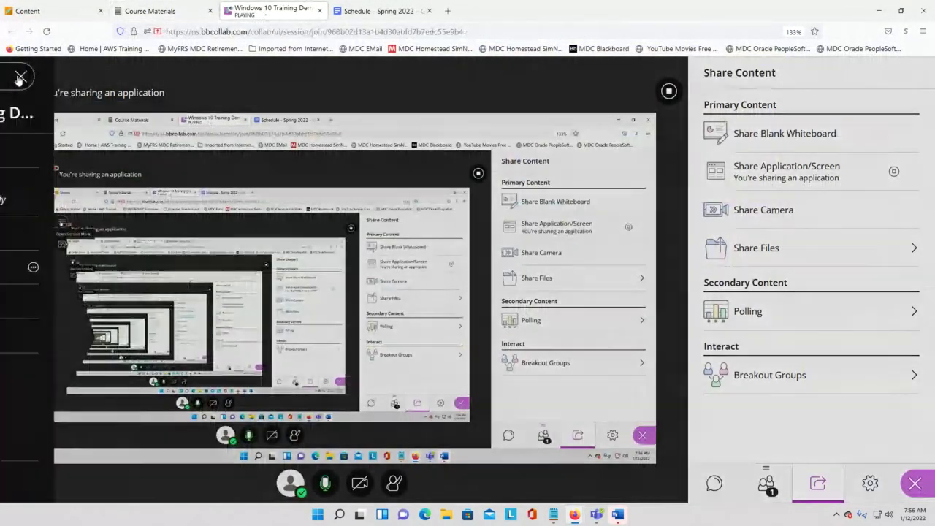